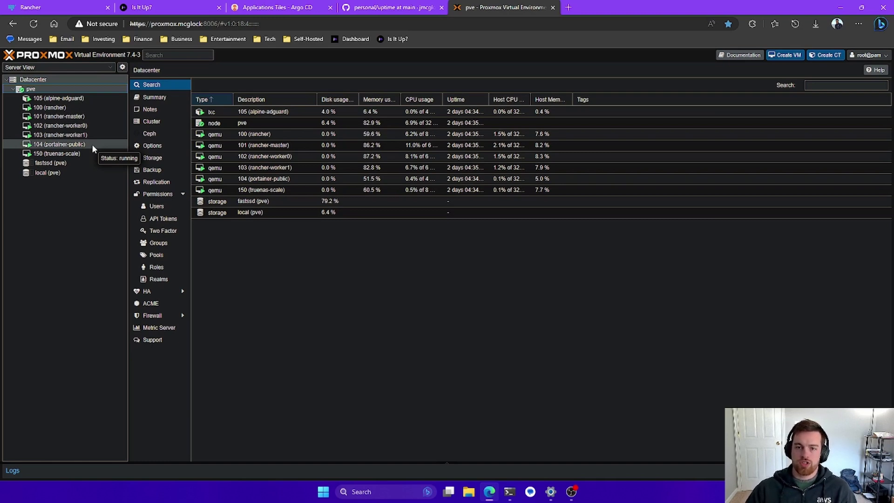
Step: Close the Proxmox page and review the Infrastructure, Rancher and Self Hosted Services groups on the Is It Up? status page
{"action": "left_click", "coordinate": [553, 7]}
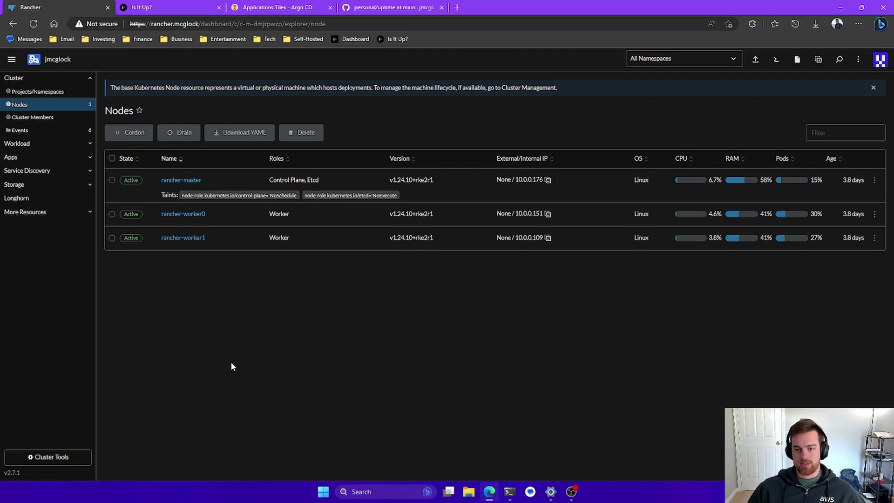
{"action": "left_click", "coordinate": [187, 6]}
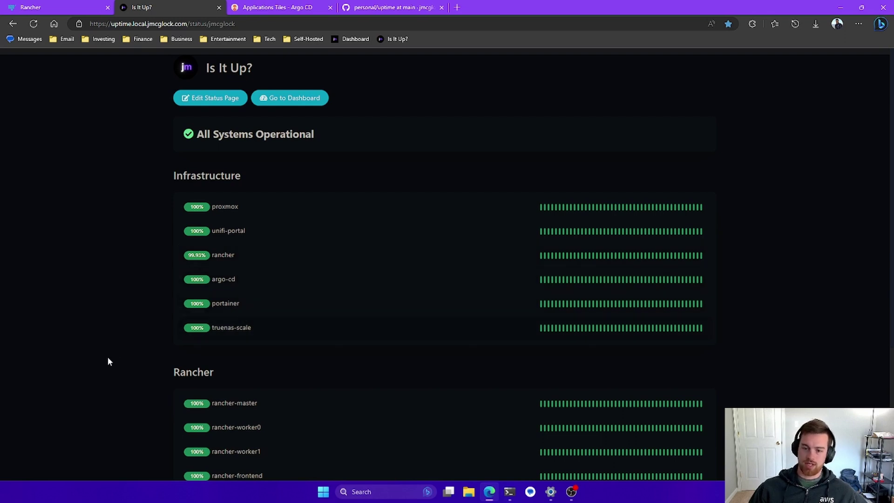
{"action": "scroll", "coordinate": [108, 357], "scroll_direction": "down", "scroll_amount": 4}
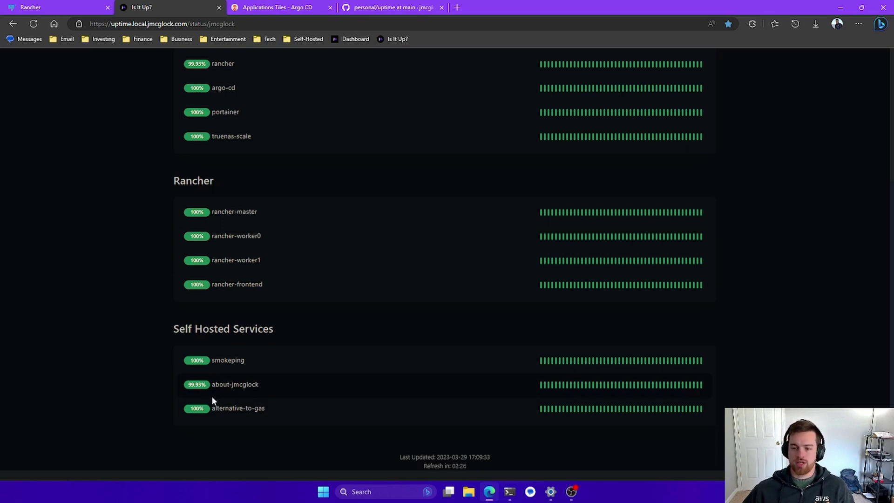
{"action": "scroll", "coordinate": [155, 412], "scroll_direction": "up", "scroll_amount": 5}
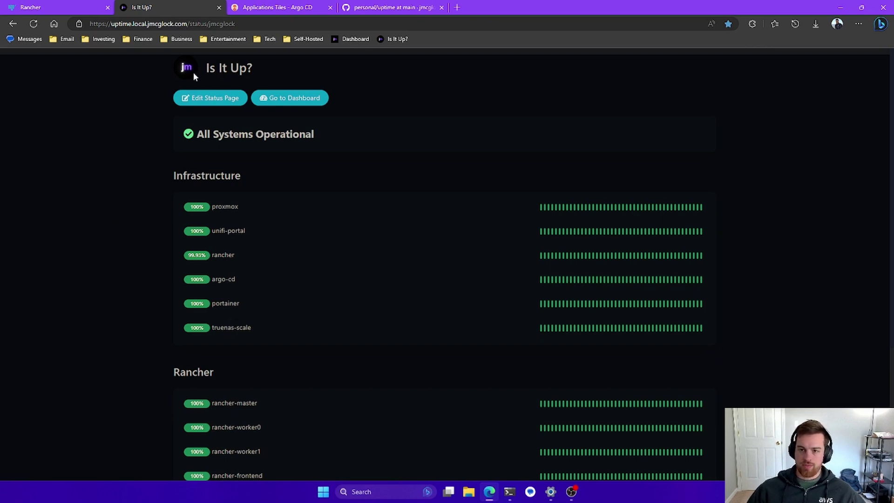
Step: Open the bookmarked Uptime Kuma dashboard in a new browser tab
{"action": "left_click", "coordinate": [457, 7]}
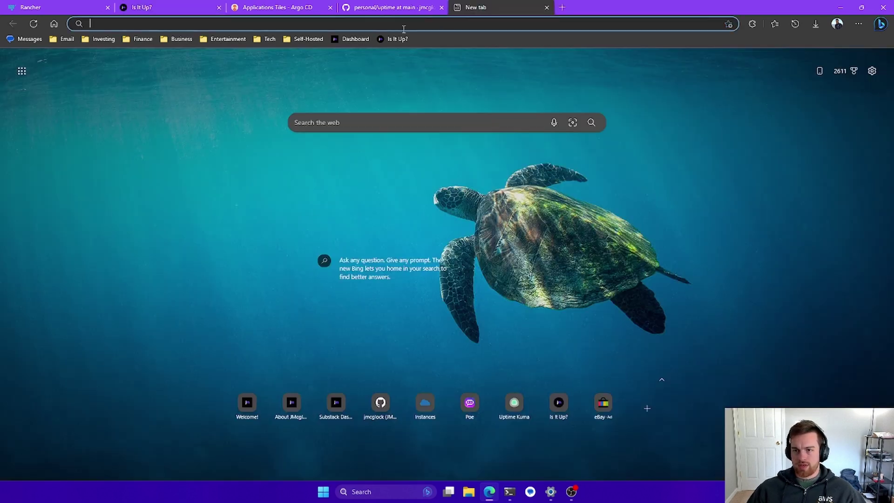
{"action": "left_click", "coordinate": [307, 39]}
{"action": "mouse_move", "coordinate": [329, 70]}
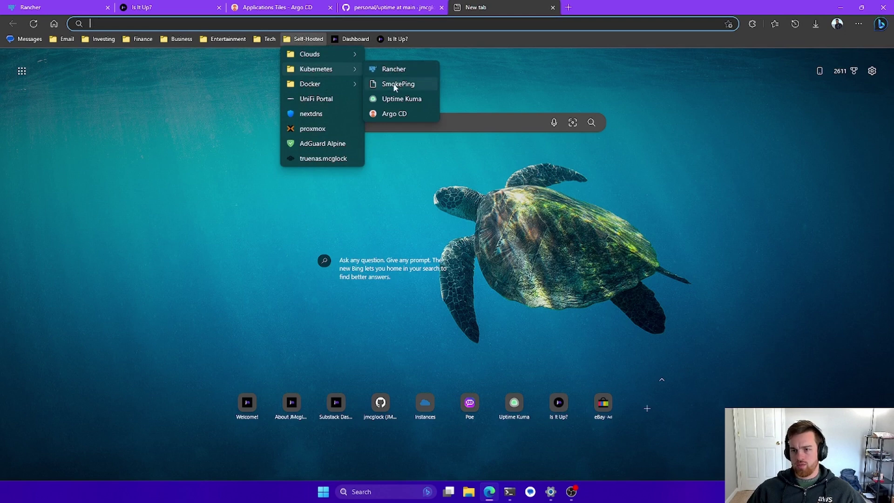
{"action": "left_click", "coordinate": [404, 99]}
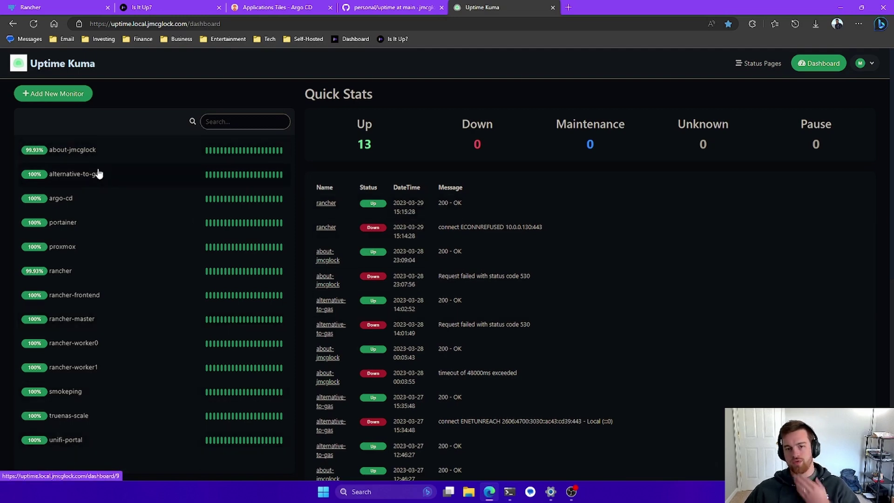
Step: Open the about-jmcglock monitor for editing, copy its URL and load that site in a new browser tab
{"action": "left_click", "coordinate": [119, 154]}
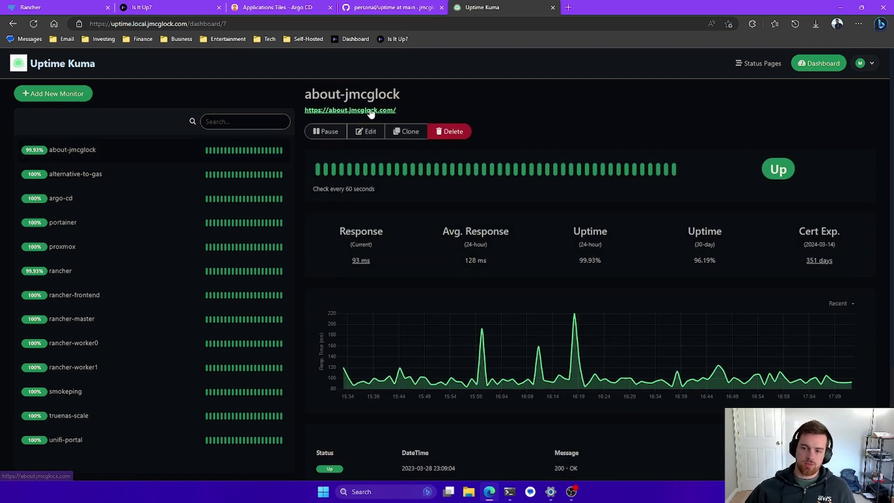
{"action": "left_click", "coordinate": [366, 132]}
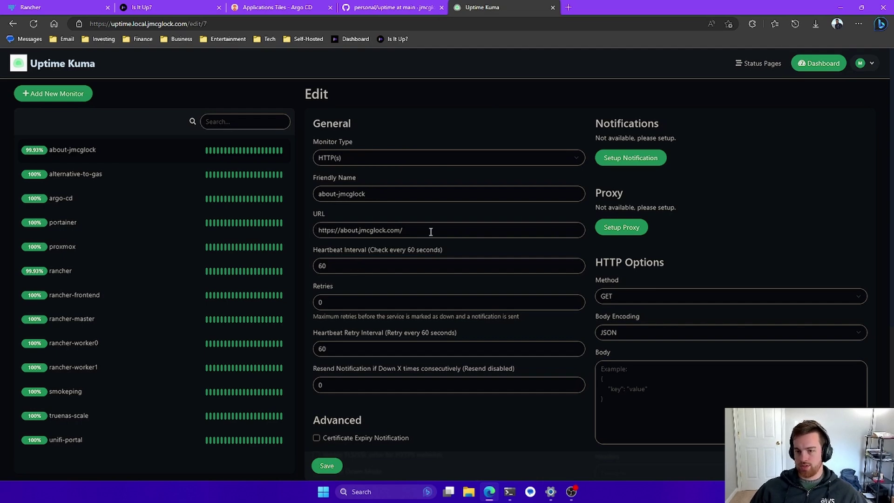
{"action": "triple_click", "coordinate": [369, 230]}
{"action": "key", "text": "ctrl+c"}
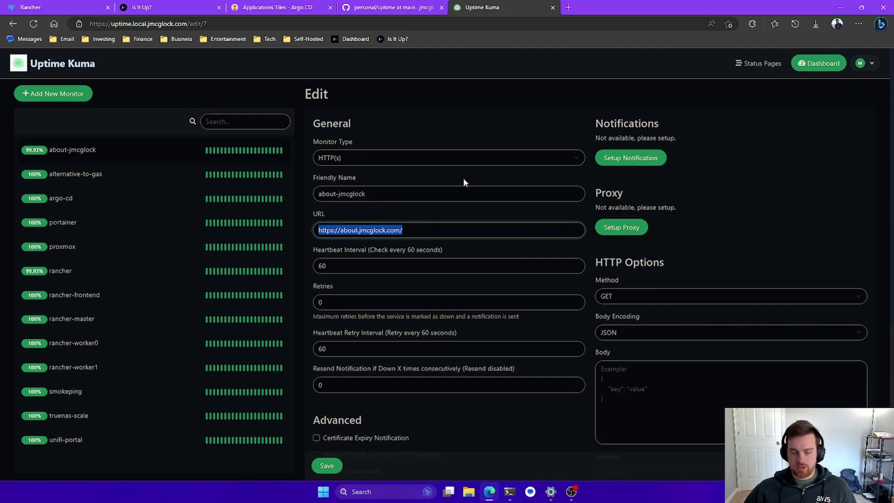
{"action": "left_click", "coordinate": [564, 11]}
{"action": "key", "text": "ctrl+v"}
{"action": "key", "text": "Return"}
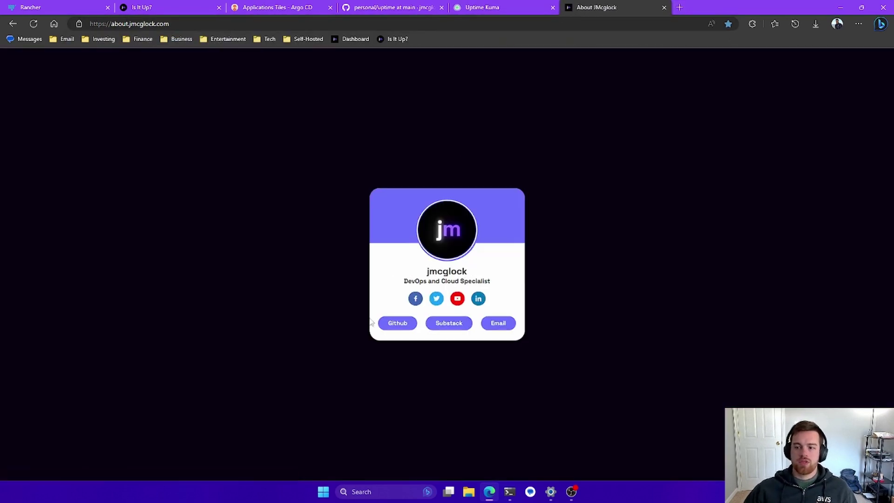
Step: Return to Uptime Kuma and review the about-jmcglock monitor's HTTP(s), heartbeat and advanced settings
{"action": "left_click", "coordinate": [525, 6]}
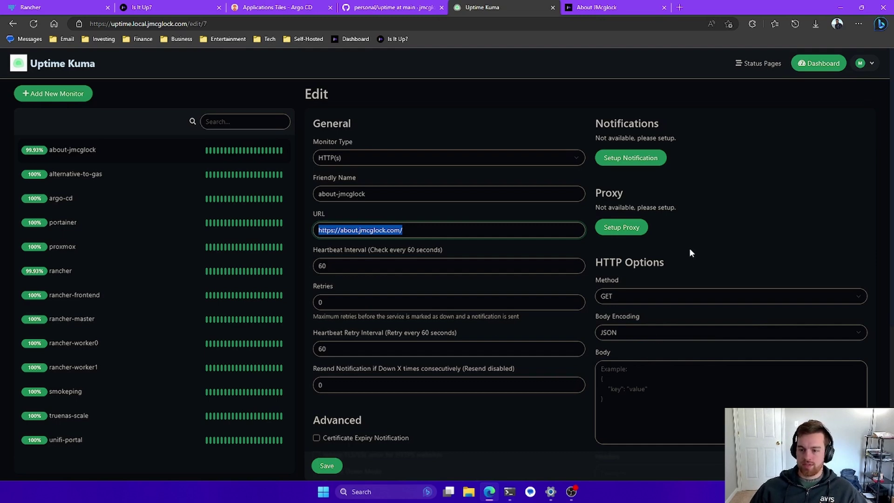
{"action": "scroll", "coordinate": [690, 251], "scroll_direction": "down", "scroll_amount": 5}
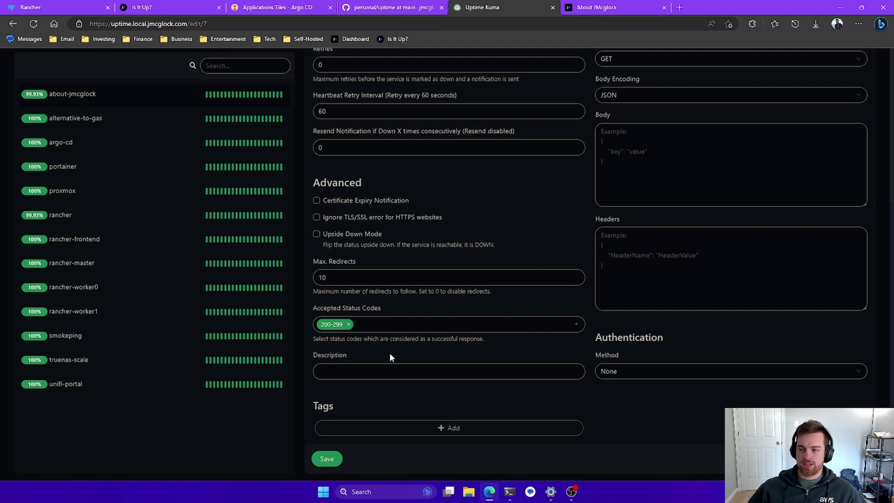
{"action": "scroll", "coordinate": [390, 353], "scroll_direction": "up", "scroll_amount": 5}
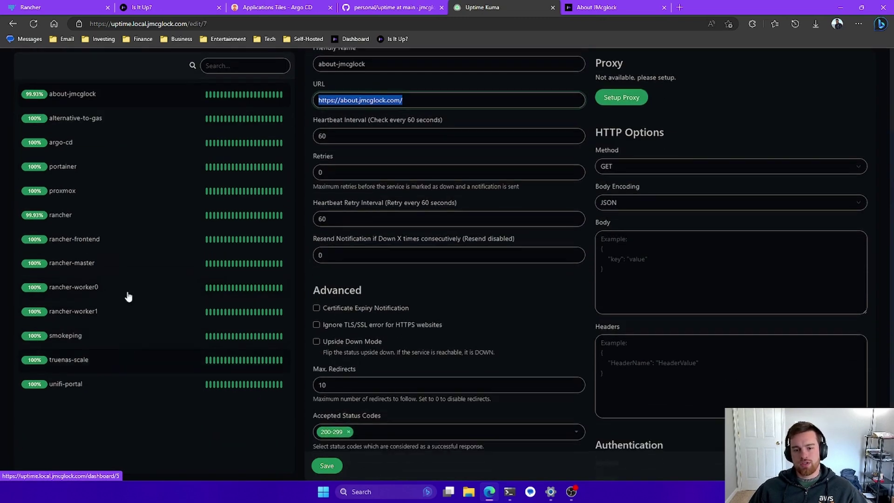
Step: Review the rancher-master monitor's ping address and edit settings, then close the Uptime Kuma and about-site tabs
{"action": "left_click", "coordinate": [120, 268]}
{"action": "scroll", "coordinate": [373, 326], "scroll_direction": "up", "scroll_amount": 1}
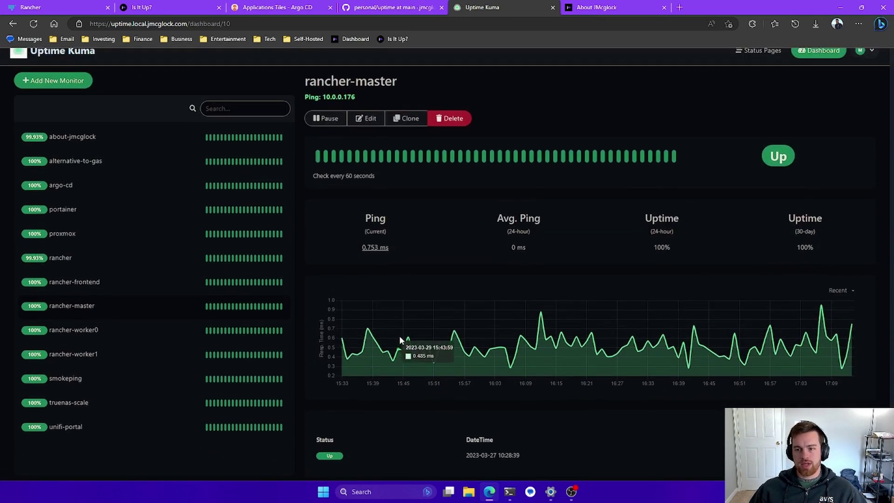
{"action": "left_click_drag", "start_coordinate": [324, 110], "coordinate": [356, 110]}
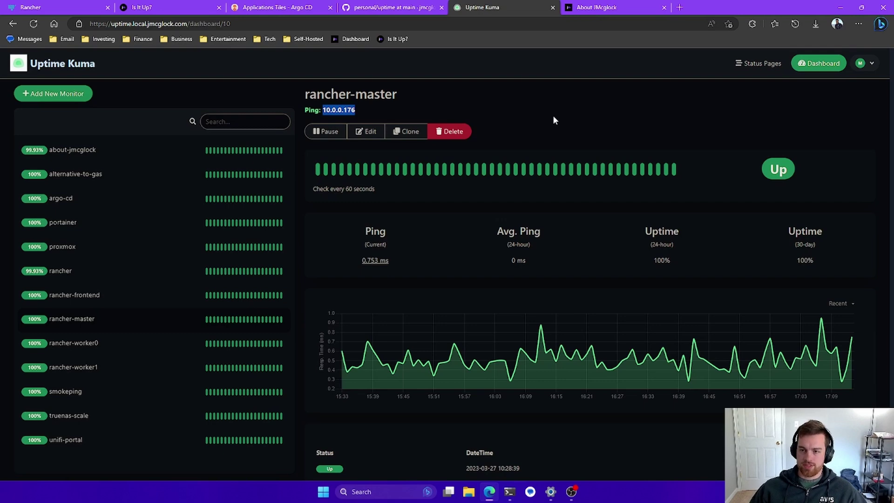
{"action": "left_click", "coordinate": [367, 132]}
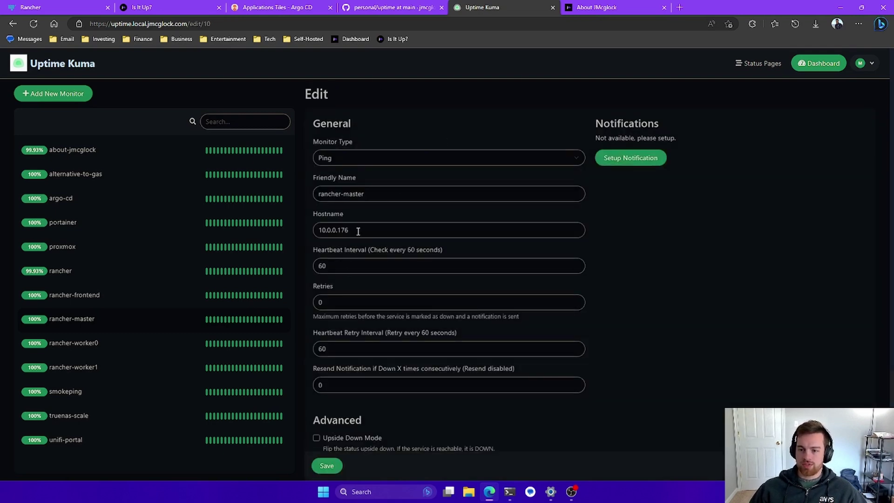
{"action": "scroll", "coordinate": [502, 270], "scroll_direction": "down", "scroll_amount": 3}
{"action": "scroll", "coordinate": [457, 317], "scroll_direction": "up", "scroll_amount": 3}
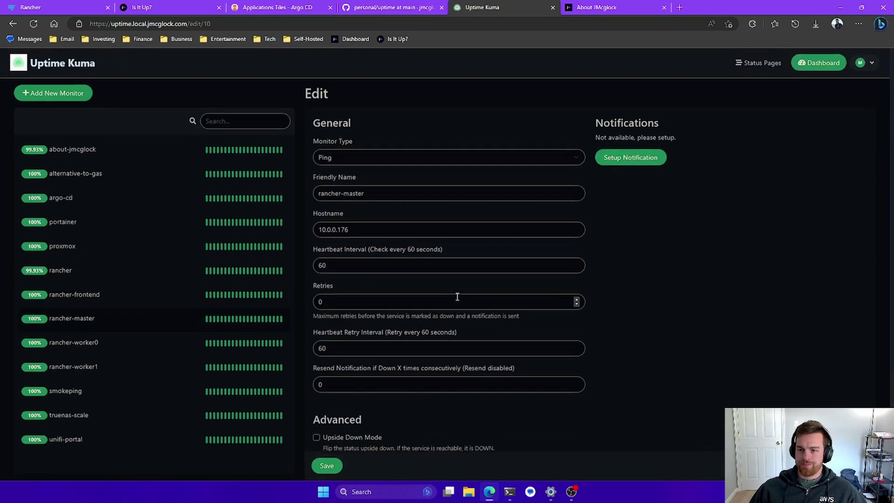
{"action": "scroll", "coordinate": [457, 296], "scroll_direction": "down", "scroll_amount": 3}
{"action": "scroll", "coordinate": [586, 338], "scroll_direction": "up", "scroll_amount": 3}
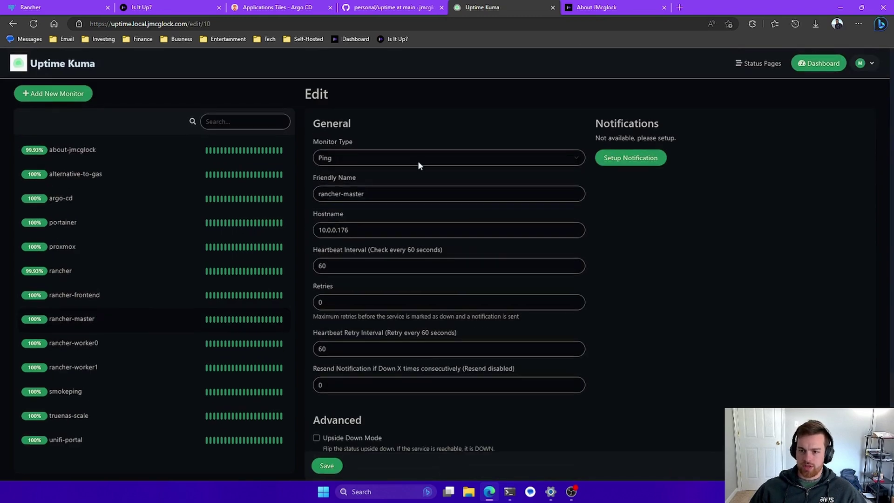
{"action": "scroll", "coordinate": [366, 226], "scroll_direction": "down", "scroll_amount": 3}
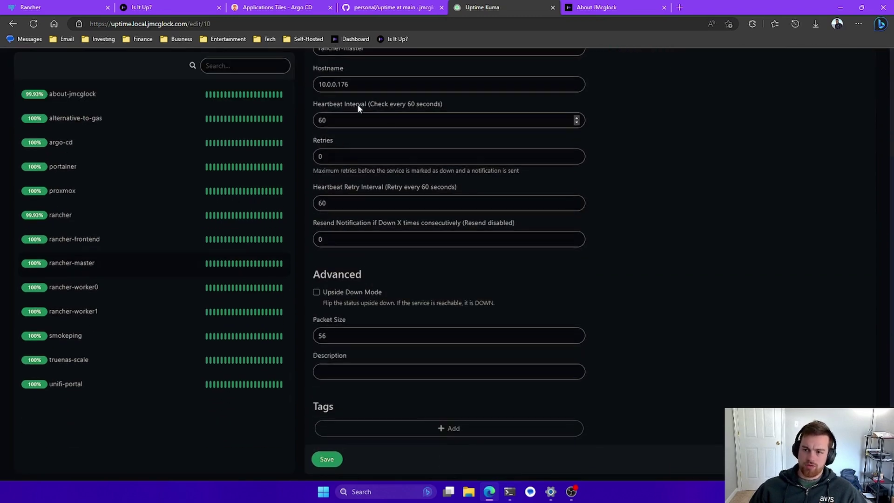
{"action": "scroll", "coordinate": [405, 300], "scroll_direction": "up", "scroll_amount": 3}
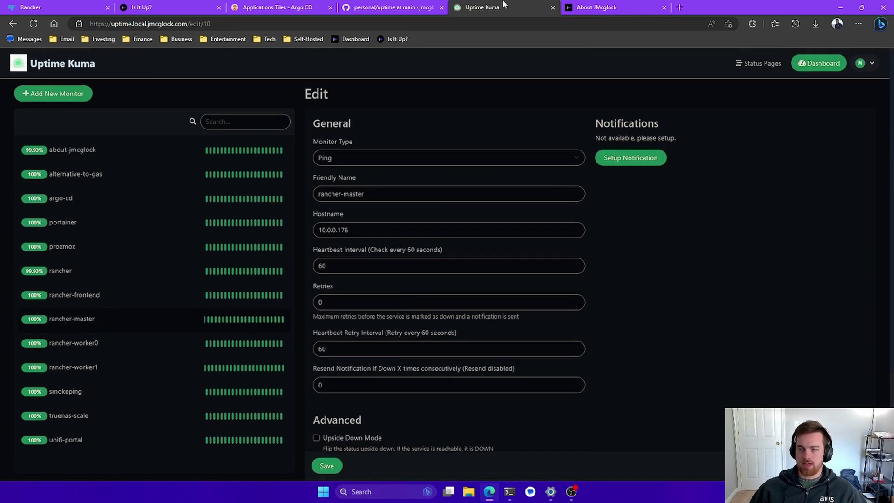
{"action": "left_click", "coordinate": [552, 7]}
{"action": "left_click", "coordinate": [552, 7]}
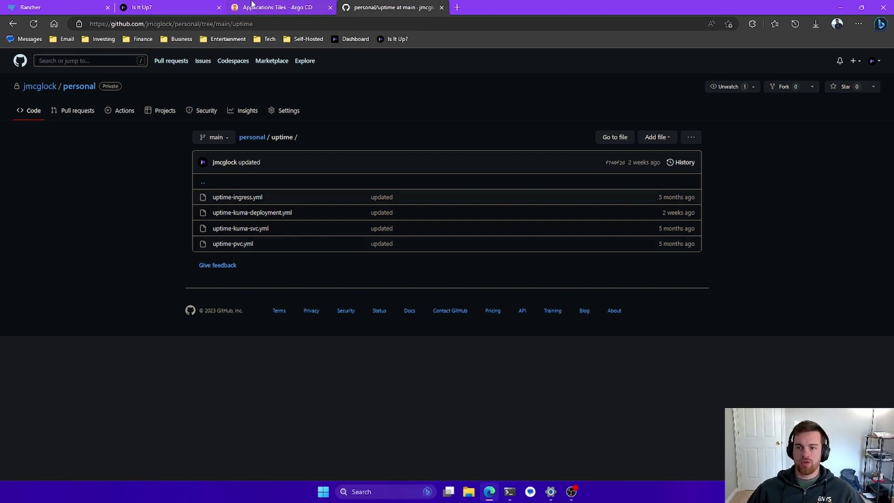
Step: Switch to Argo CD and delete the uptime application, confirming the deletion with the name uptime
{"action": "left_click", "coordinate": [251, 6]}
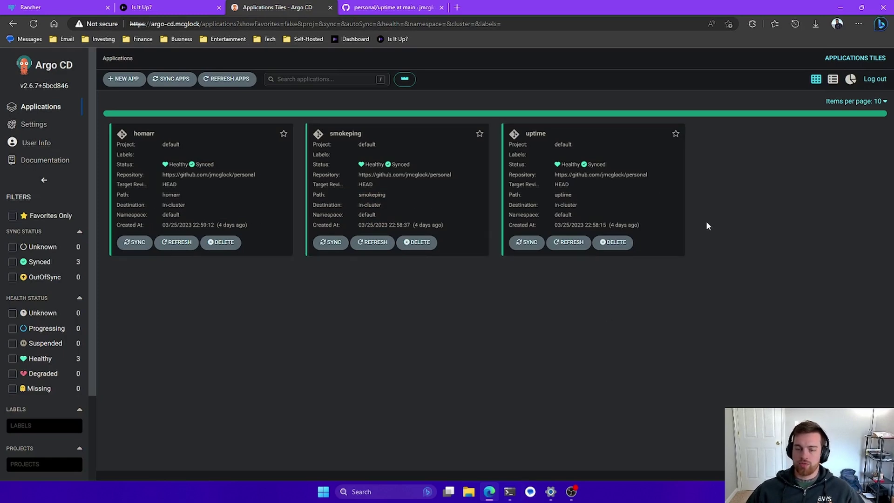
{"action": "left_click", "coordinate": [613, 244]}
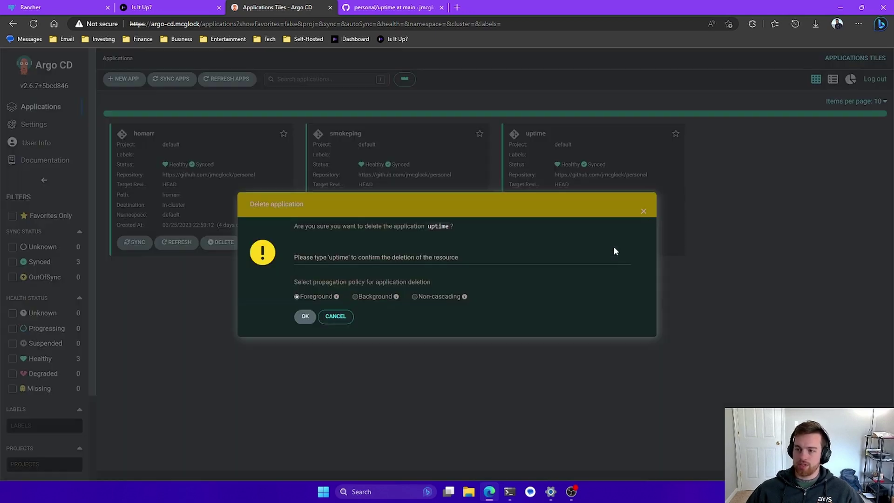
{"action": "left_click", "coordinate": [347, 253]}
{"action": "type", "text": "uptime"}
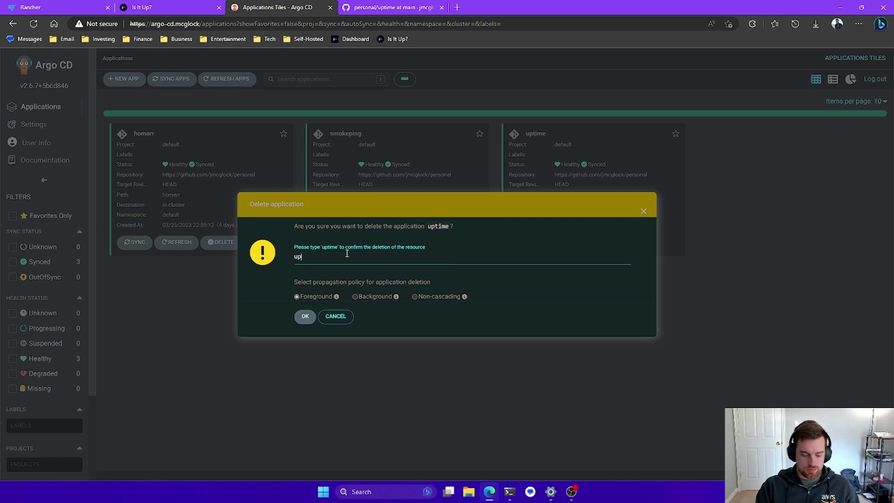
{"action": "left_click", "coordinate": [305, 317]}
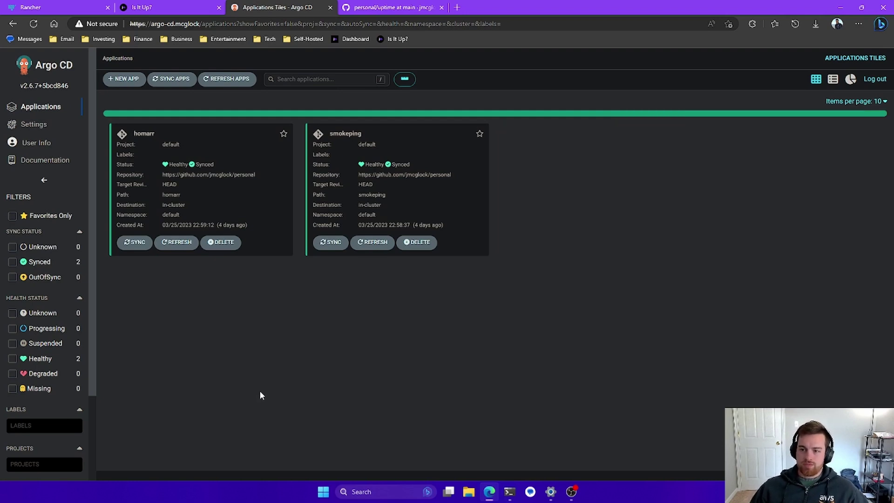
Step: Switch to Rancher and check the latest cluster events and the PersistentVolumeClaims for the uptime removal
{"action": "left_click", "coordinate": [78, 6]}
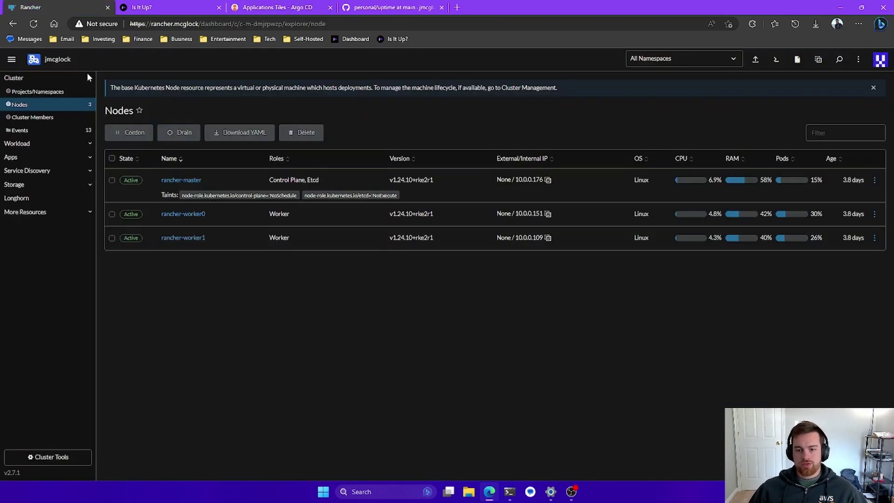
{"action": "left_click", "coordinate": [43, 84]}
{"action": "scroll", "coordinate": [306, 326], "scroll_direction": "down", "scroll_amount": 3}
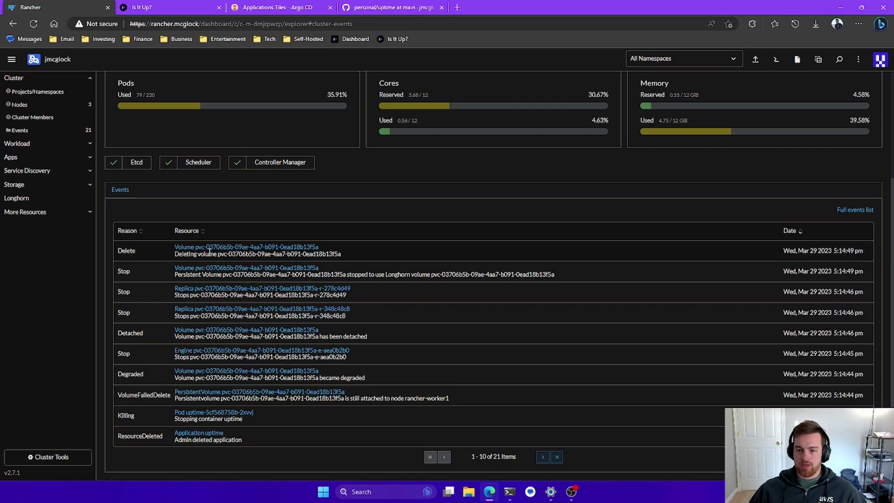
{"action": "left_click", "coordinate": [39, 185]}
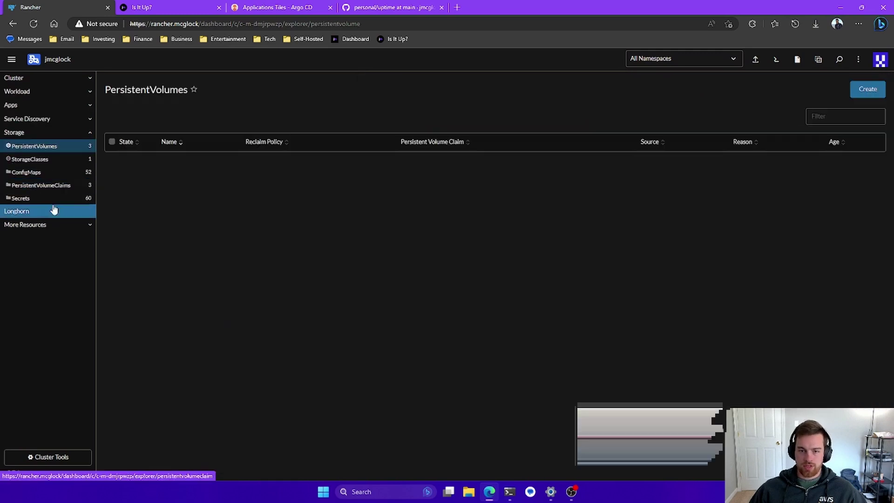
{"action": "left_click", "coordinate": [41, 185]}
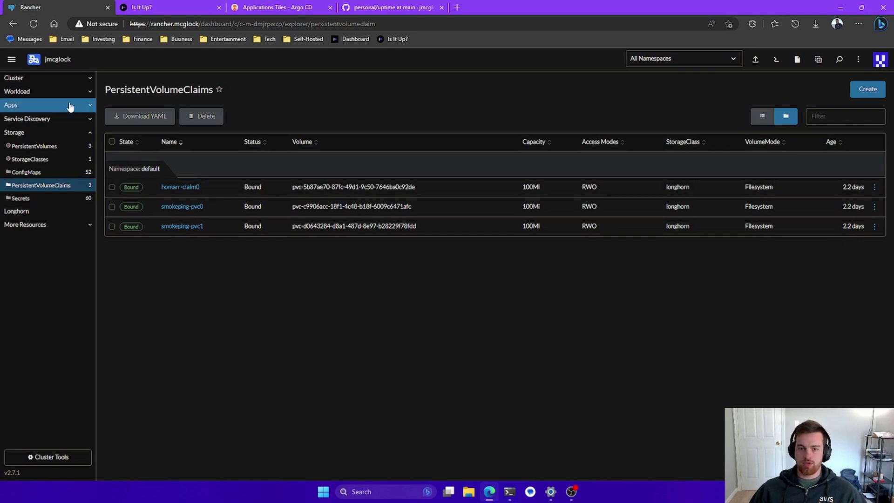
Step: Check the workload pods across the namespaces for any remaining uptime pod
{"action": "left_click", "coordinate": [17, 91]}
{"action": "left_click", "coordinate": [37, 163]}
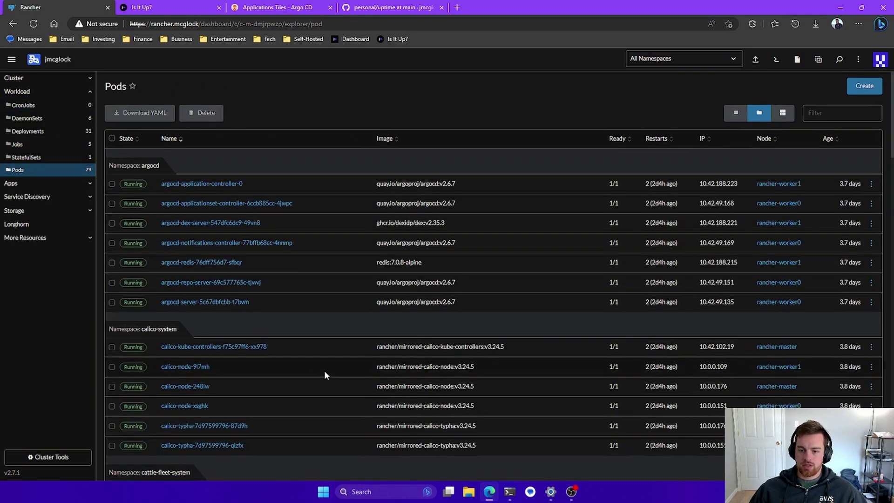
{"action": "scroll", "coordinate": [326, 370], "scroll_direction": "down", "scroll_amount": 5}
{"action": "scroll", "coordinate": [325, 370], "scroll_direction": "down", "scroll_amount": 10}
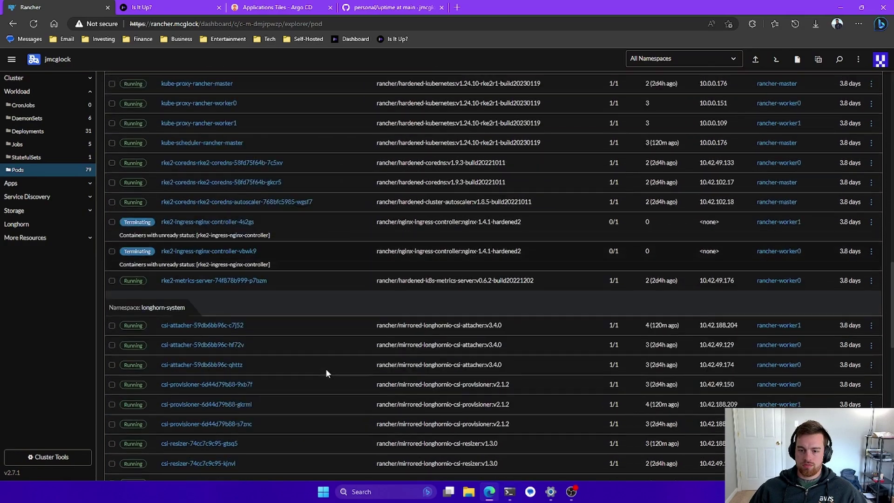
{"action": "scroll", "coordinate": [326, 367], "scroll_direction": "up", "scroll_amount": 9}
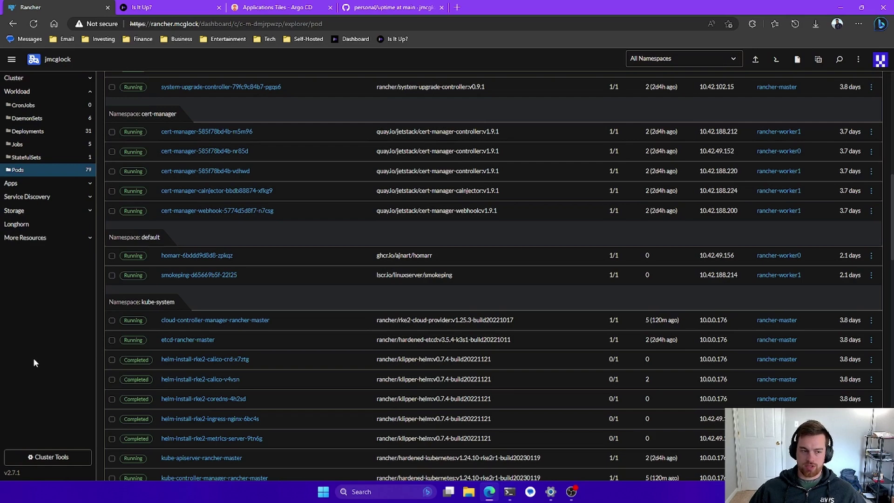
{"action": "scroll", "coordinate": [303, 407], "scroll_direction": "up", "scroll_amount": 10}
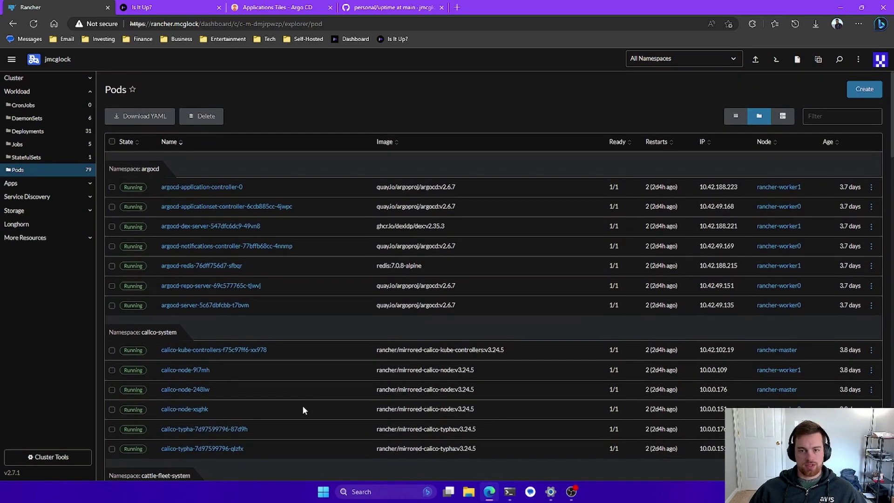
Step: Switch to the GitHub repository and examine the uptime-kuma-deployment.yml manifest, including its volume, container image and port
{"action": "left_click", "coordinate": [383, 6]}
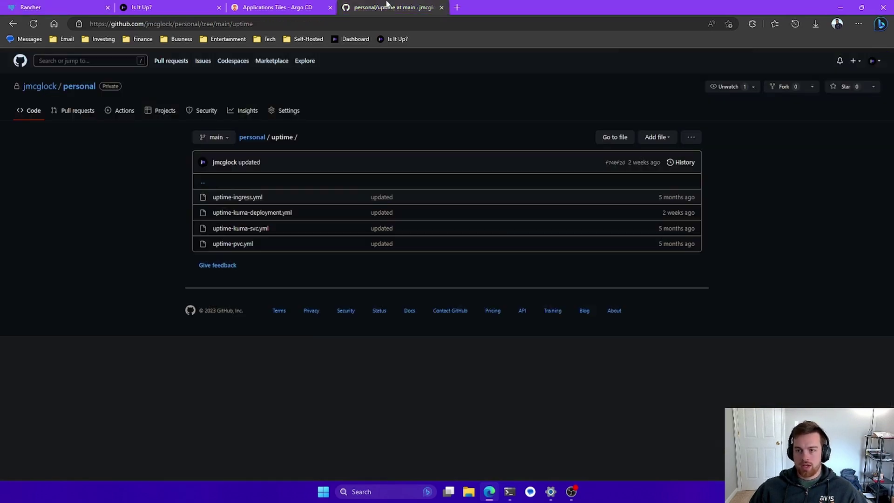
{"action": "left_click", "coordinate": [260, 216]}
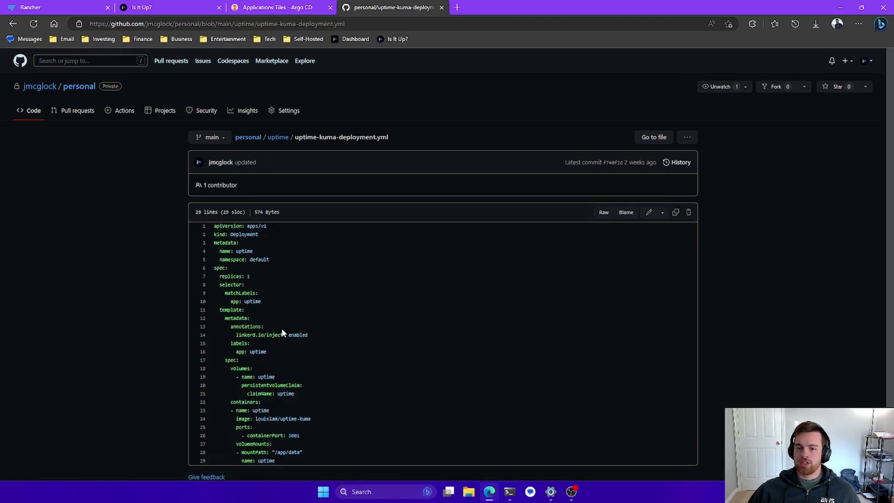
{"action": "scroll", "coordinate": [287, 363], "scroll_direction": "down", "scroll_amount": 2}
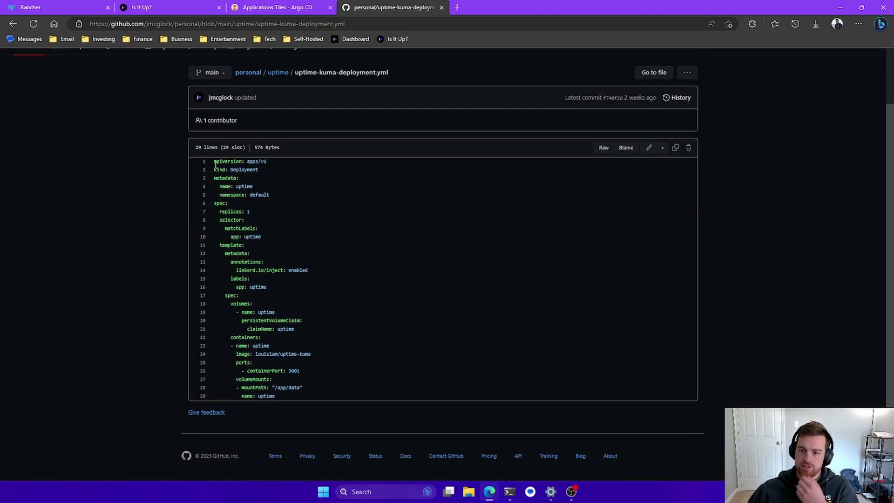
{"action": "left_click_drag", "start_coordinate": [215, 161], "coordinate": [300, 371]}
{"action": "left_click", "coordinate": [300, 334]}
{"action": "left_click", "coordinate": [356, 381]}
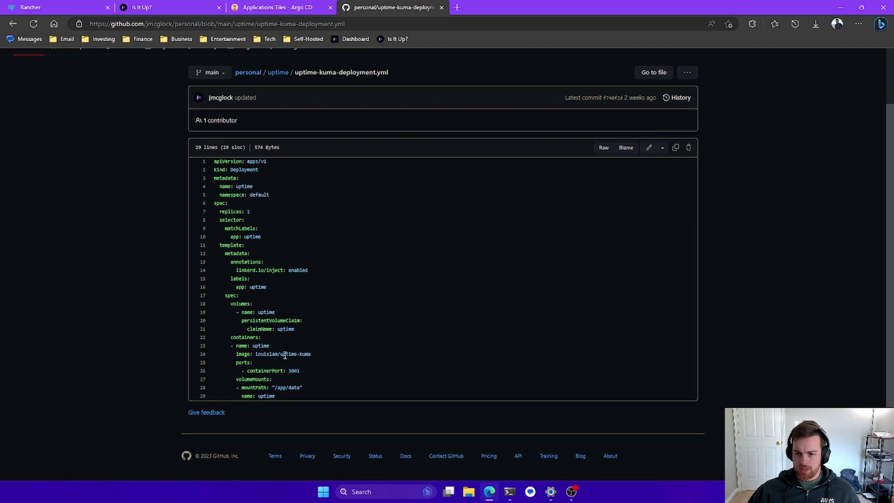
{"action": "scroll", "coordinate": [331, 293], "scroll_direction": "up", "scroll_amount": 2}
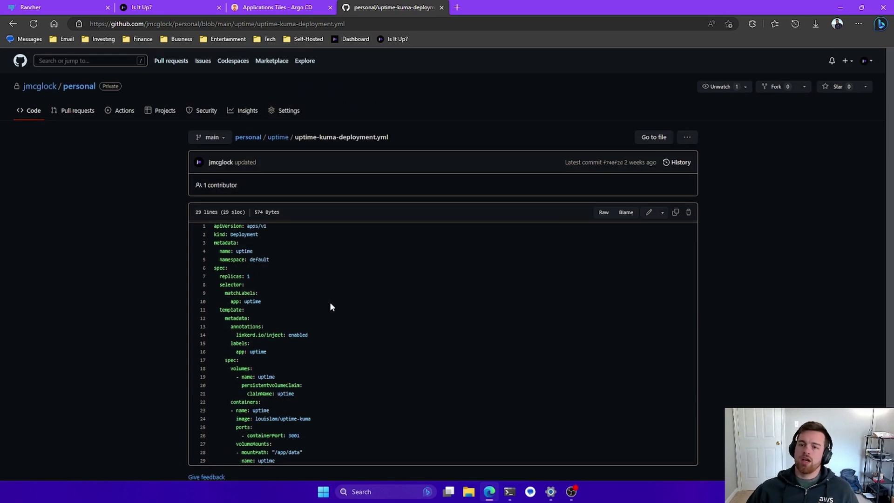
Step: Examine the port, target port and selector in the uptime-kuma-svc.yml manifest
{"action": "left_click", "coordinate": [278, 138]}
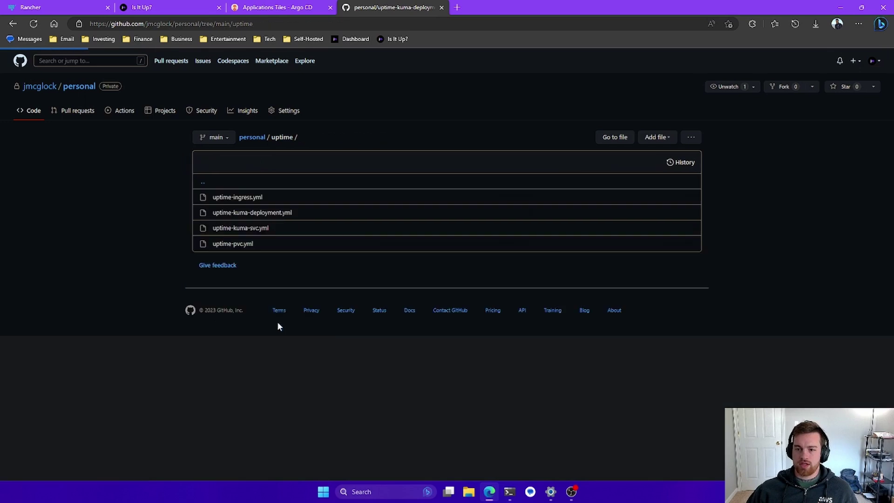
{"action": "left_click", "coordinate": [249, 232]}
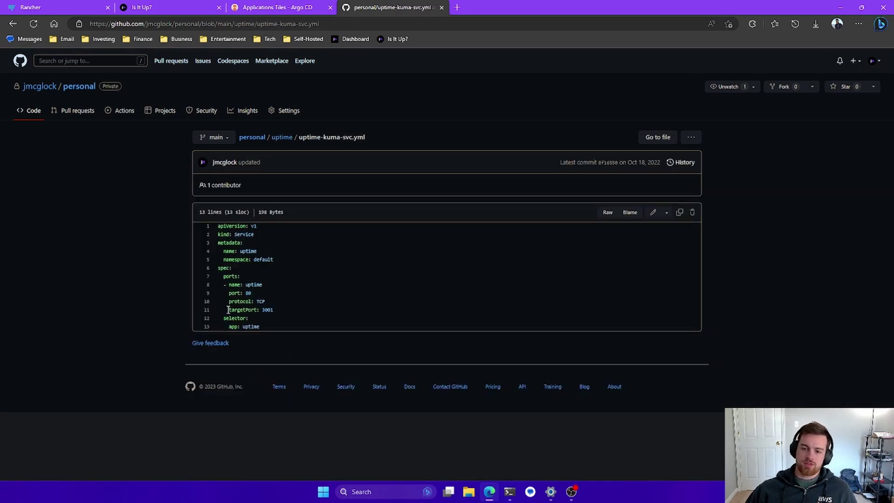
{"action": "left_click_drag", "start_coordinate": [228, 309], "coordinate": [304, 311]}
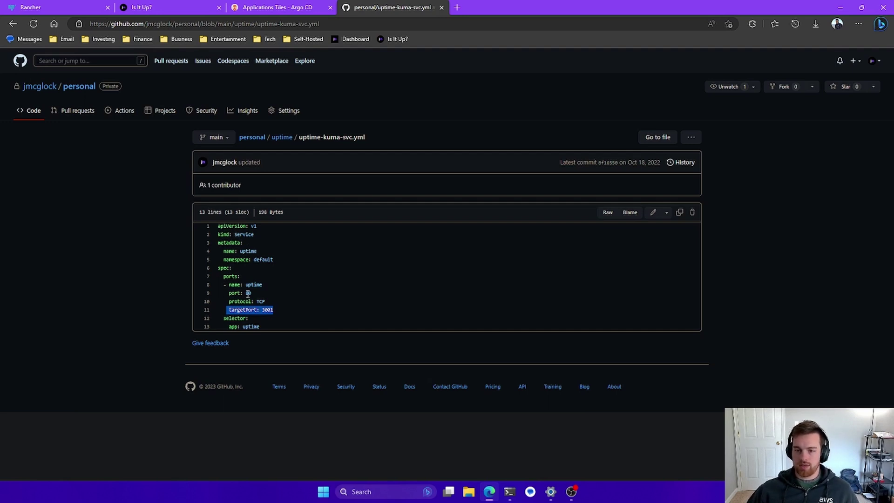
{"action": "left_click_drag", "start_coordinate": [252, 293], "coordinate": [228, 293]}
{"action": "left_click", "coordinate": [241, 321]}
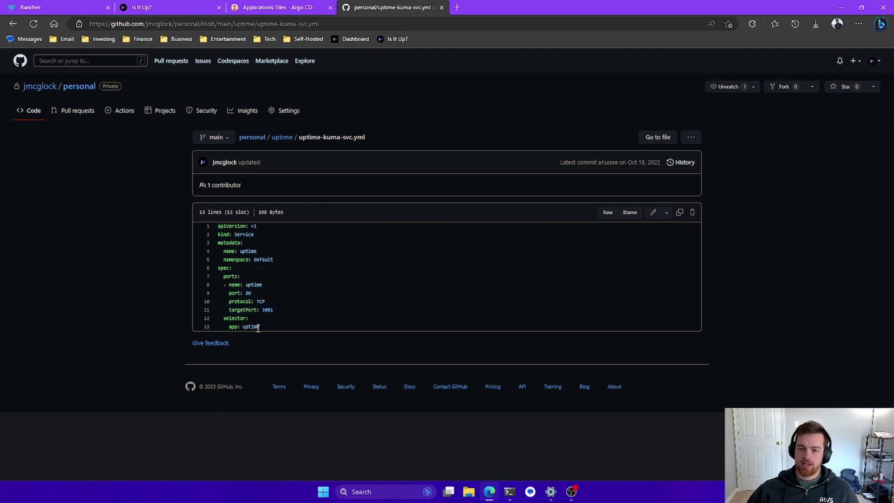
{"action": "left_click_drag", "start_coordinate": [244, 329], "coordinate": [216, 314]}
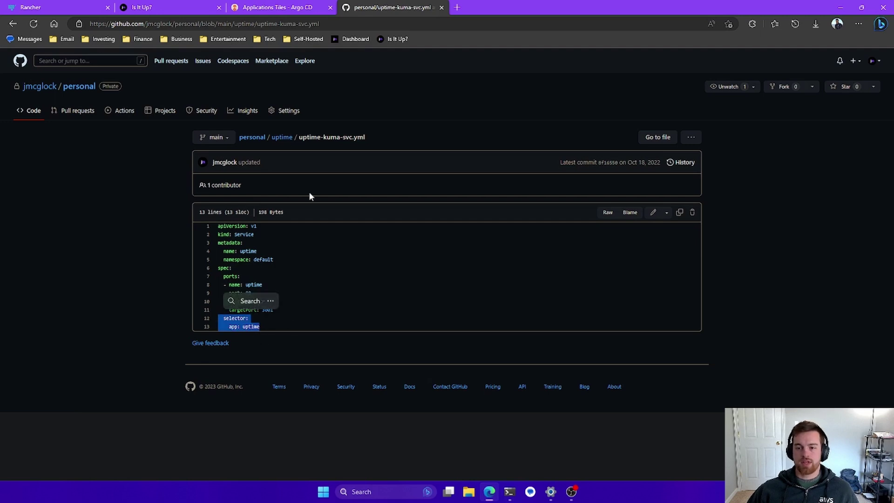
Step: Examine the access mode and storage request in the uptime-pvc.yml manifest
{"action": "left_click", "coordinate": [287, 141]}
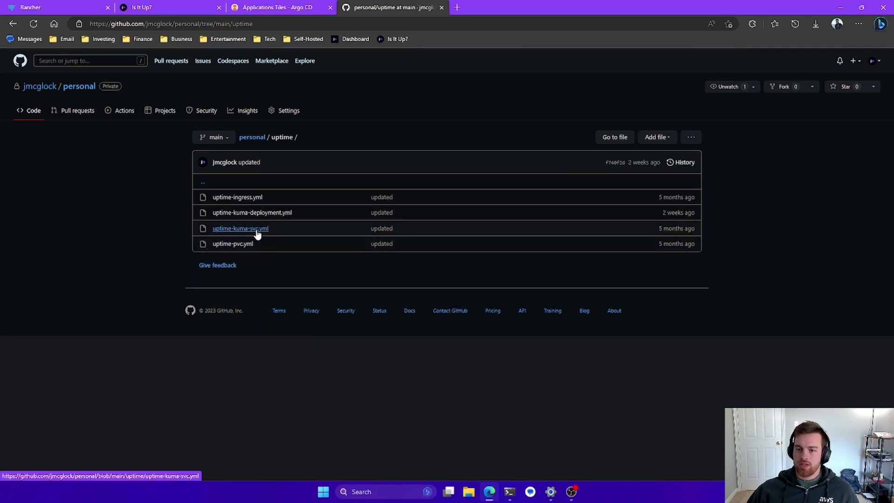
{"action": "left_click", "coordinate": [253, 245]}
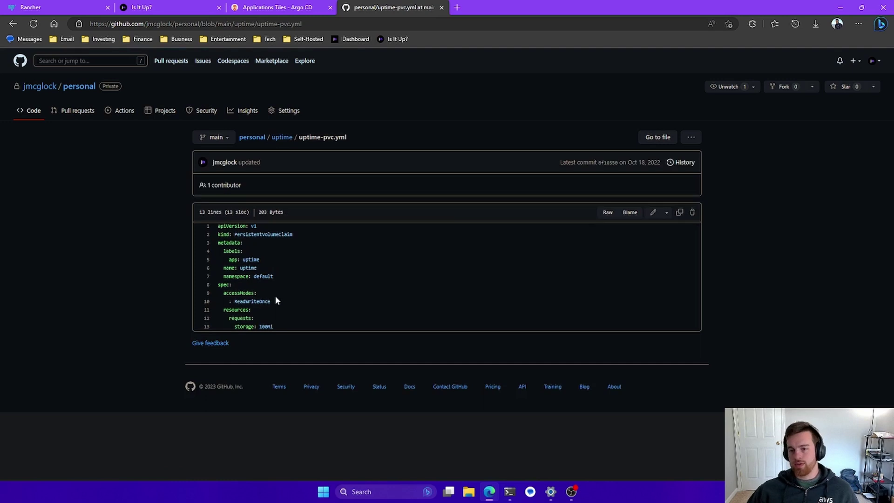
{"action": "left_click_drag", "start_coordinate": [279, 327], "coordinate": [210, 230]}
{"action": "left_click", "coordinate": [292, 330]}
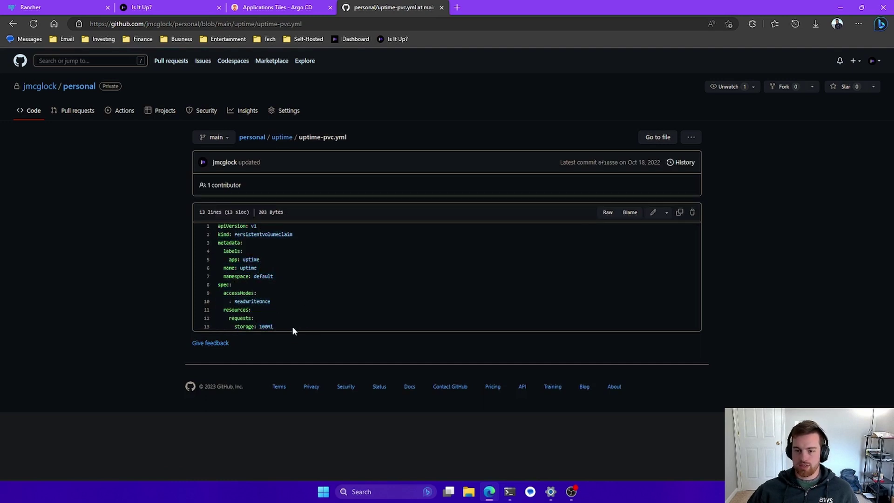
Step: Examine the host routes and TLS secret name in the uptime-ingress.yml manifest, then return to the uptime folder
{"action": "left_click", "coordinate": [282, 138]}
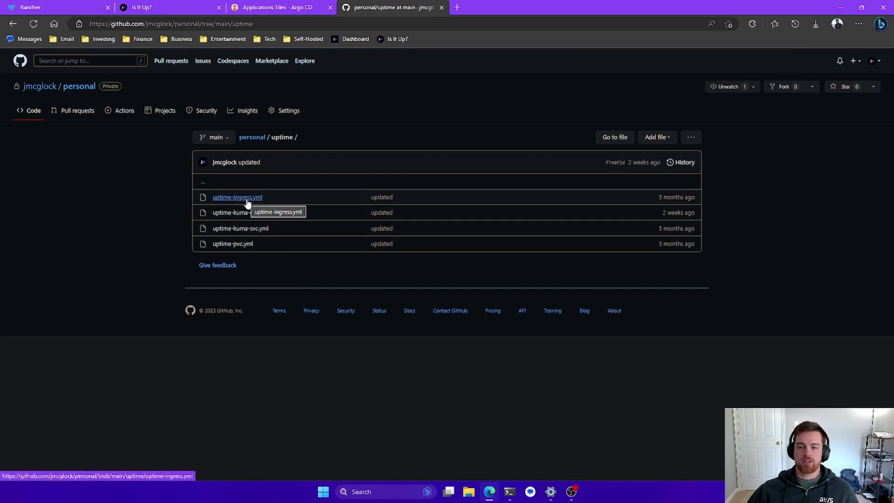
{"action": "left_click", "coordinate": [247, 199]}
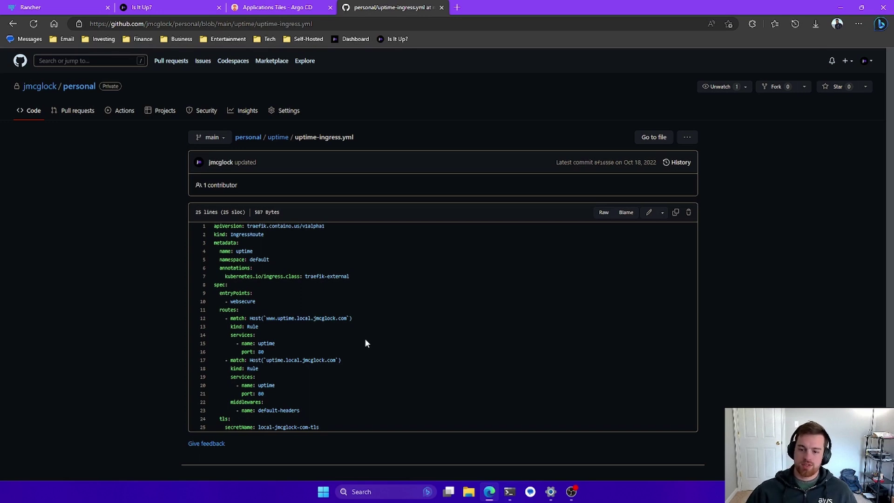
{"action": "scroll", "coordinate": [363, 343], "scroll_direction": "down", "scroll_amount": 2}
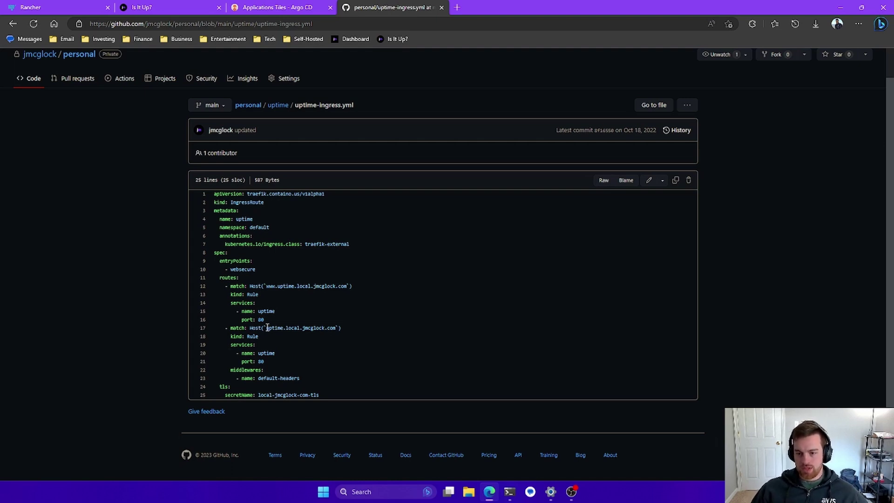
{"action": "left_click_drag", "start_coordinate": [266, 328], "coordinate": [335, 328]}
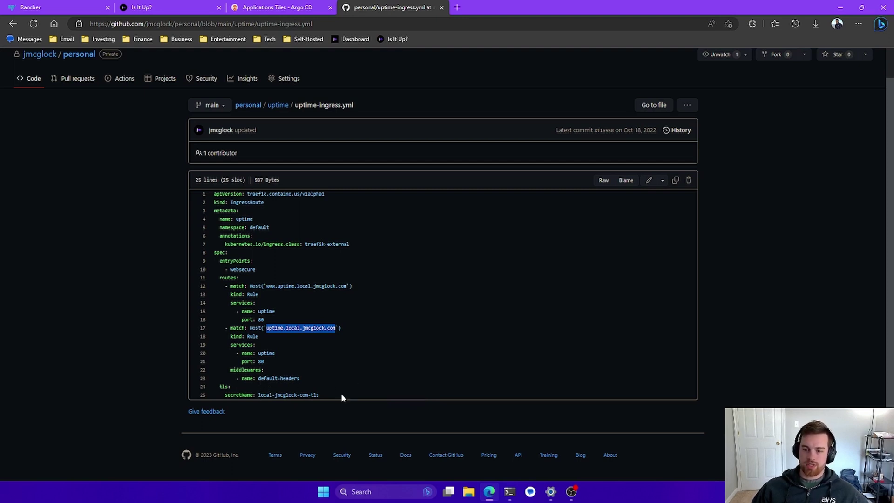
{"action": "left_click_drag", "start_coordinate": [342, 397], "coordinate": [228, 391]}
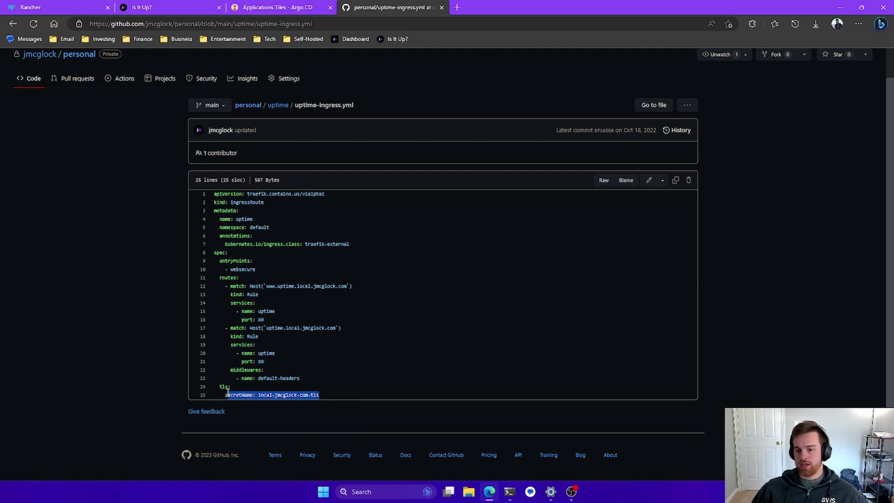
{"action": "left_click", "coordinate": [373, 372]}
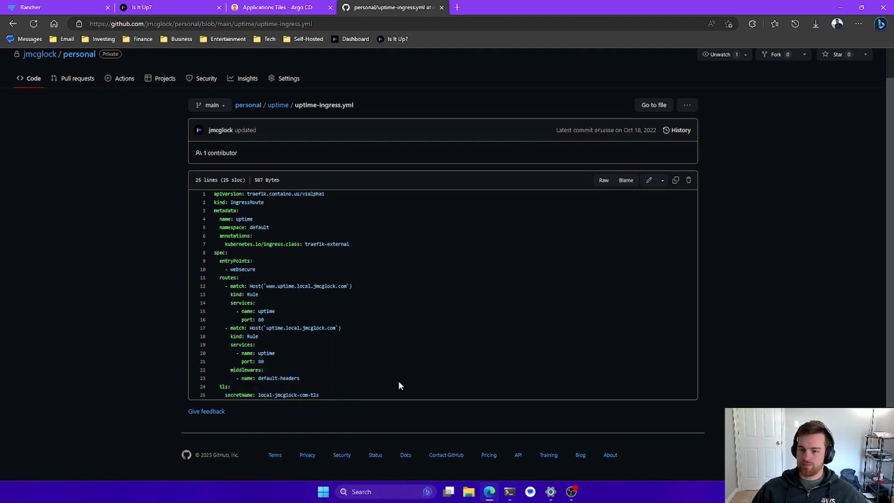
{"action": "scroll", "coordinate": [398, 381], "scroll_direction": "up", "scroll_amount": 1}
{"action": "left_click", "coordinate": [277, 136]}
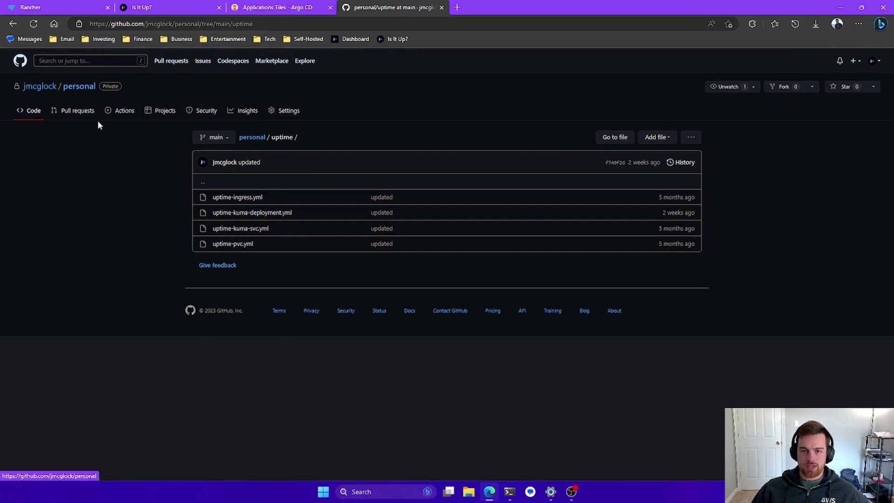
Step: Copy the uptime folder name and, in Argo CD, start a new application named uptime
{"action": "mouse_move", "coordinate": [37, 91]}
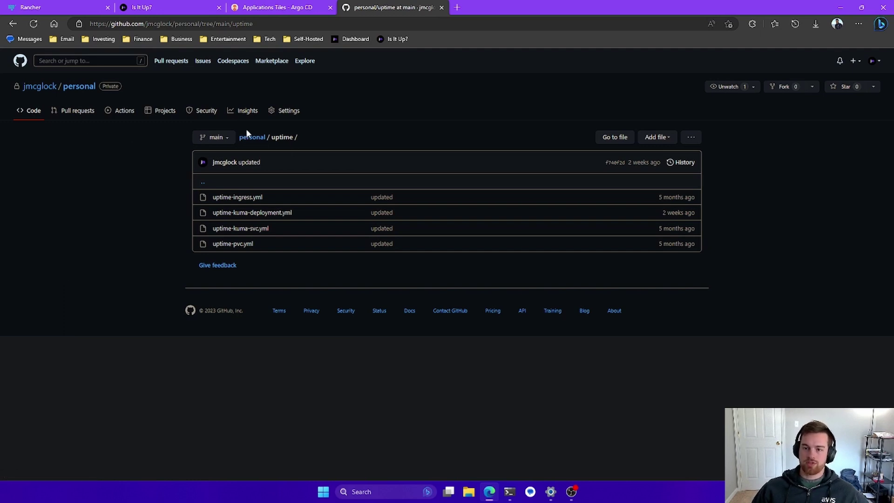
{"action": "double_click", "coordinate": [279, 137]}
{"action": "key", "text": "ctrl+c"}
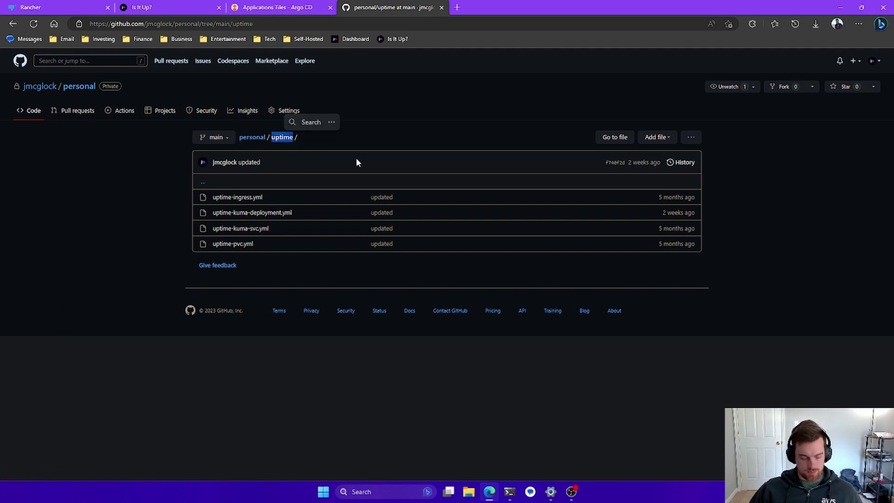
{"action": "left_click", "coordinate": [293, 7]}
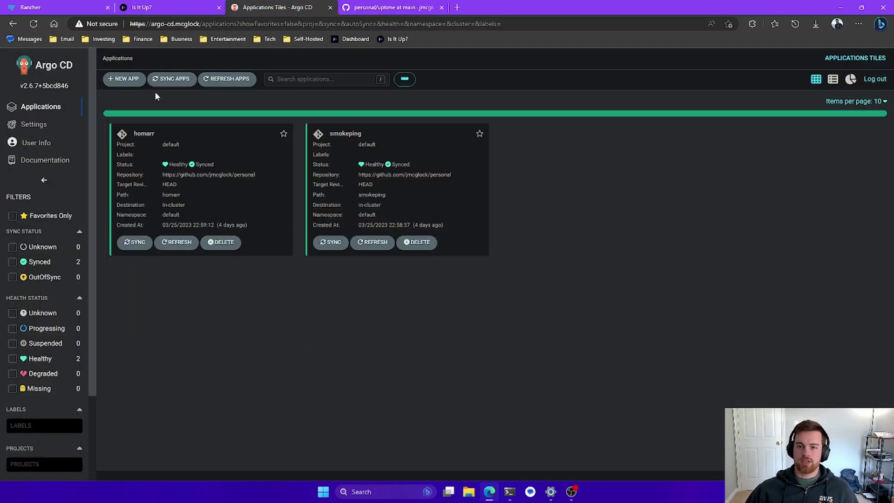
{"action": "left_click", "coordinate": [124, 79]}
{"action": "left_click", "coordinate": [352, 135]}
{"action": "key", "text": "ctrl+v"}
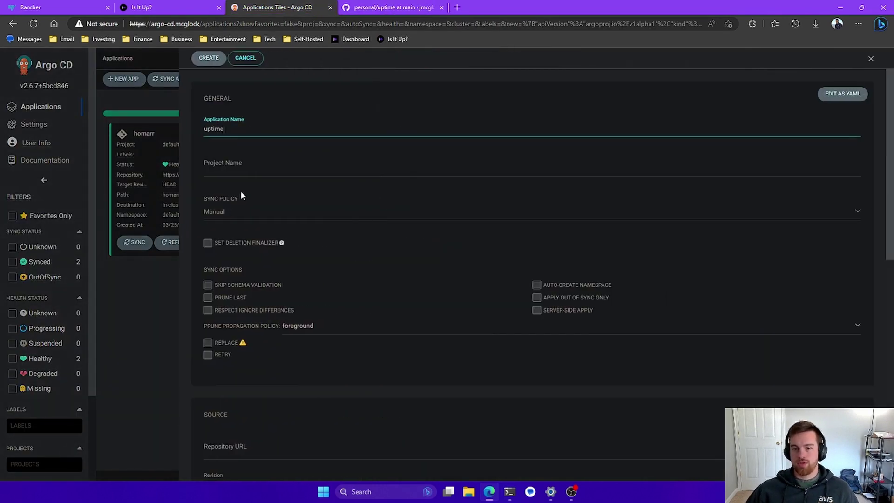
Step: Set the project to default and the sync policy to Automatic, enabling Prune Resources, Self Heal and Prune Last
{"action": "left_click", "coordinate": [231, 174]}
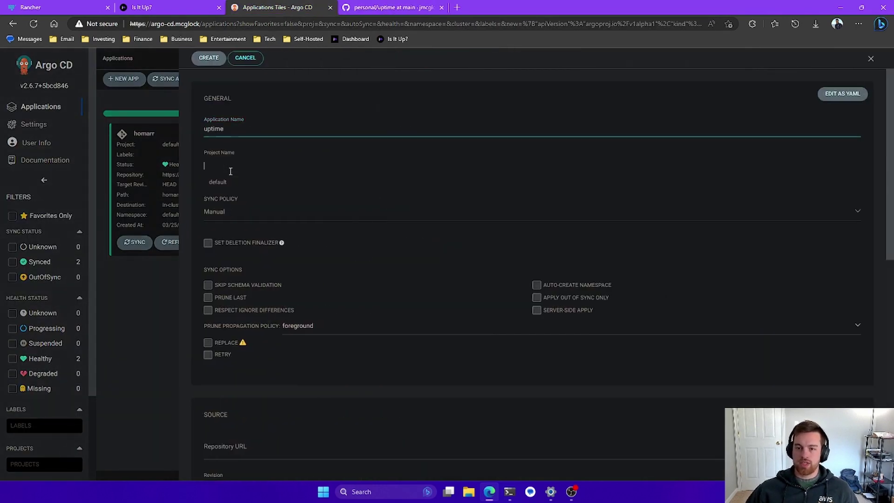
{"action": "left_click", "coordinate": [219, 217]}
{"action": "left_click", "coordinate": [212, 232]}
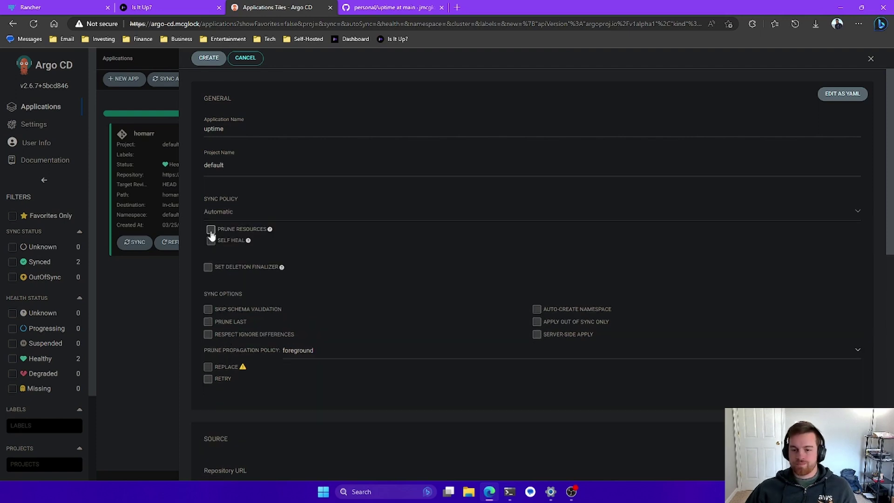
{"action": "left_click", "coordinate": [211, 230]}
{"action": "left_click", "coordinate": [211, 241]}
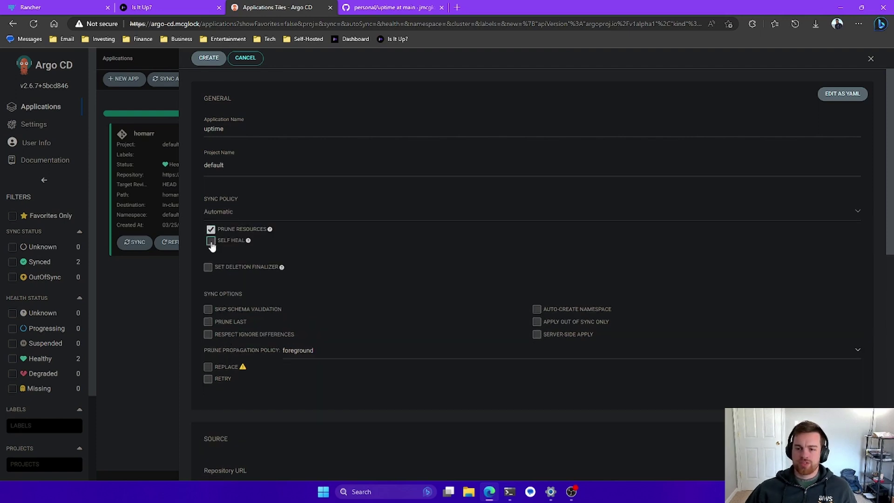
{"action": "left_click", "coordinate": [207, 324]}
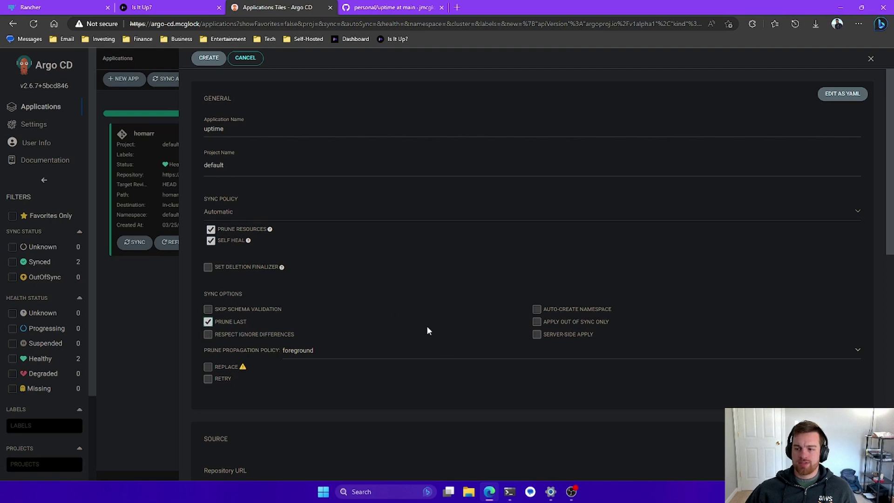
Step: Set the application's source to the personal GitHub repository with the path uptime
{"action": "scroll", "coordinate": [424, 328], "scroll_direction": "down", "scroll_amount": 1}
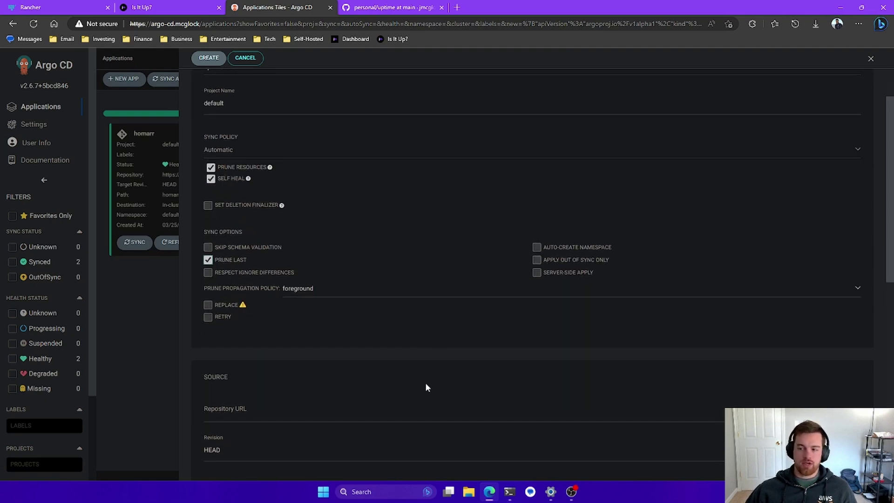
{"action": "scroll", "coordinate": [404, 366], "scroll_direction": "down", "scroll_amount": 3}
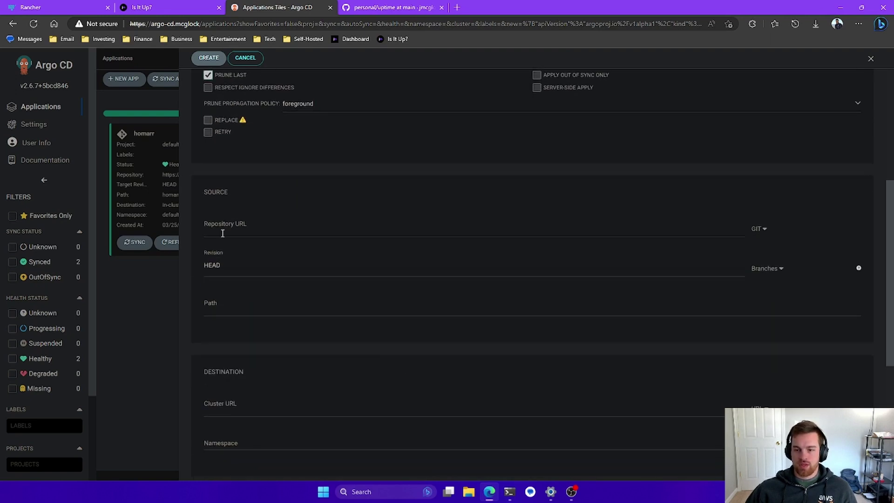
{"action": "left_click", "coordinate": [223, 233]}
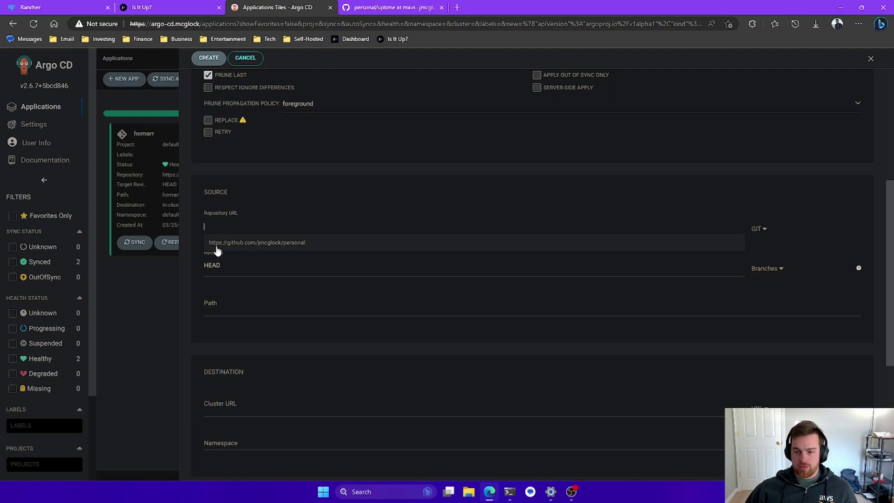
{"action": "left_click", "coordinate": [278, 243]}
{"action": "left_click", "coordinate": [223, 312]}
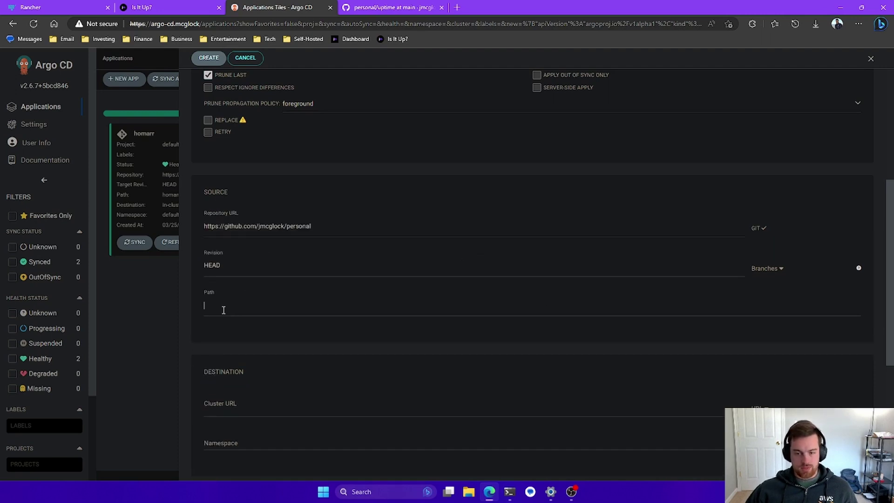
{"action": "type", "text": "uptime"}
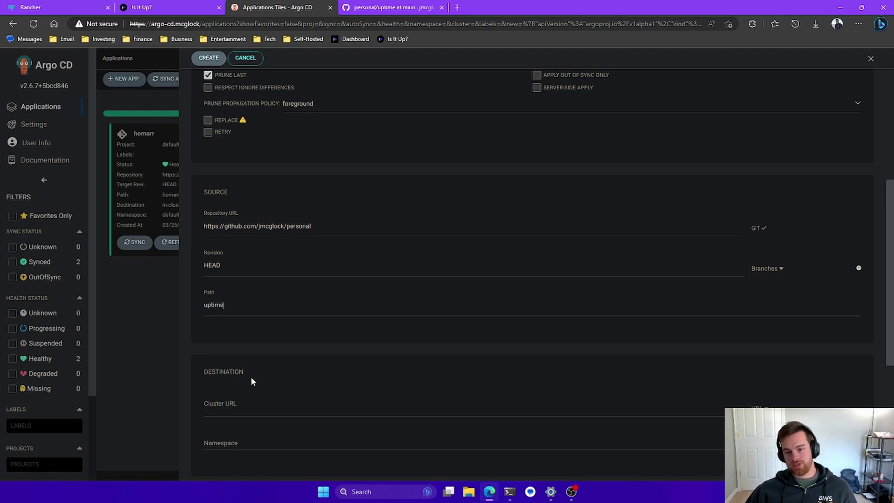
{"action": "scroll", "coordinate": [275, 379], "scroll_direction": "down", "scroll_amount": 3}
{"action": "left_click", "coordinate": [229, 285]}
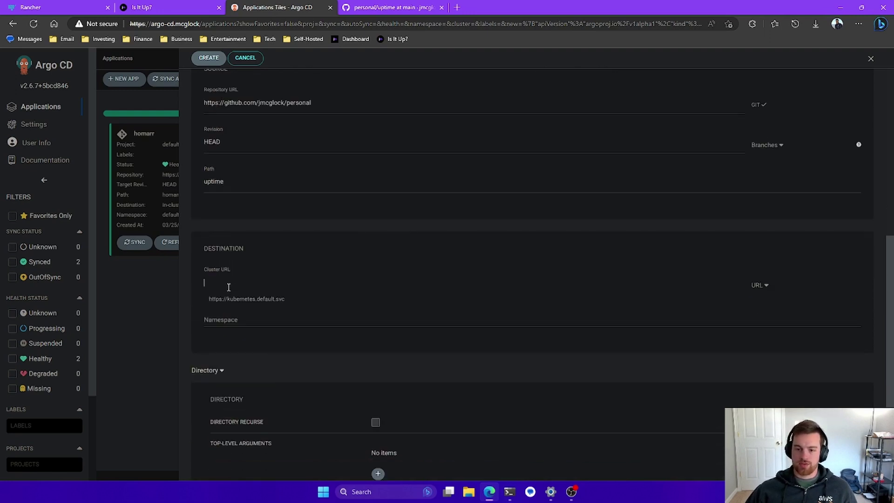
{"action": "left_click", "coordinate": [228, 301]}
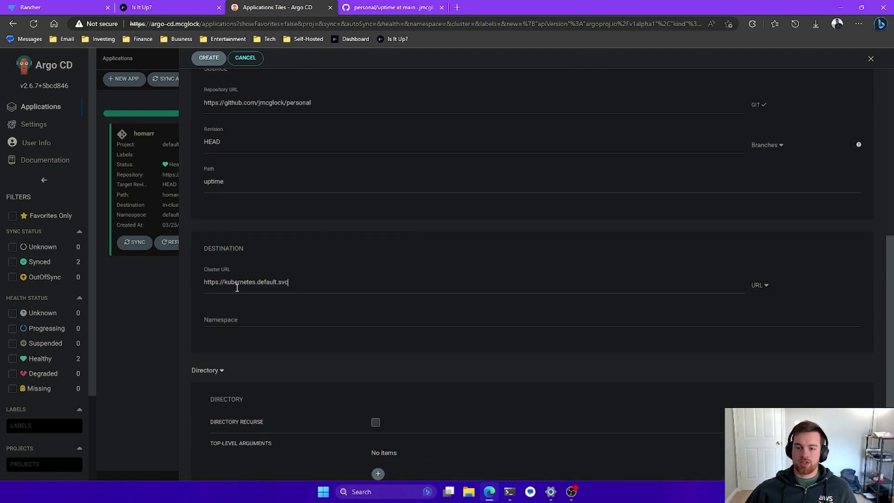
{"action": "left_click", "coordinate": [226, 322]}
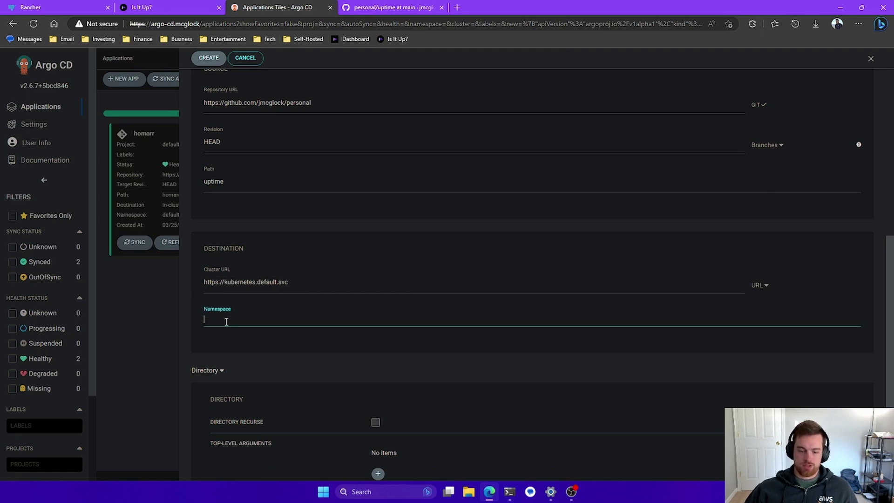
{"action": "type", "text": "dea"}
{"action": "key", "text": "BackSpace"}
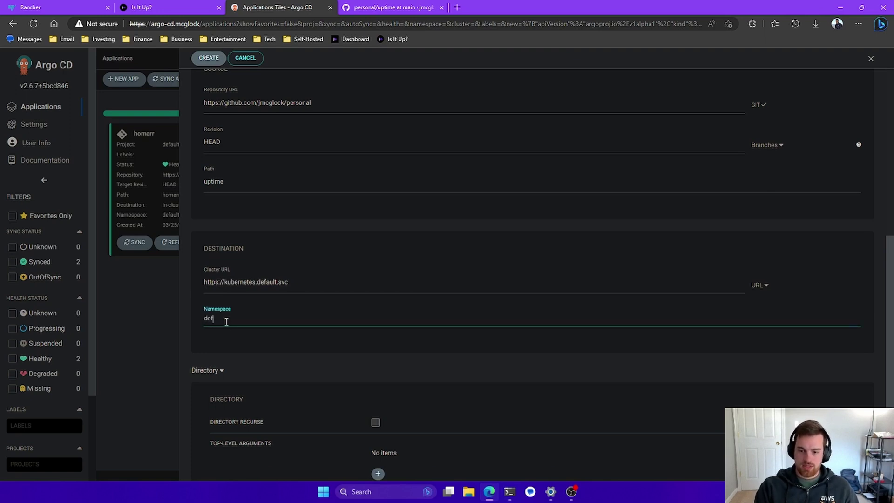
{"action": "scroll", "coordinate": [303, 388], "scroll_direction": "up", "scroll_amount": 8}
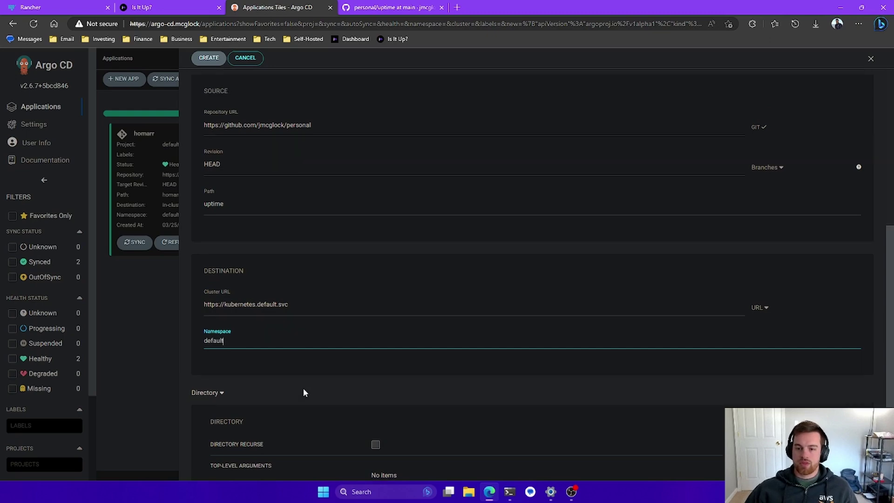
{"action": "left_click", "coordinate": [209, 58]}
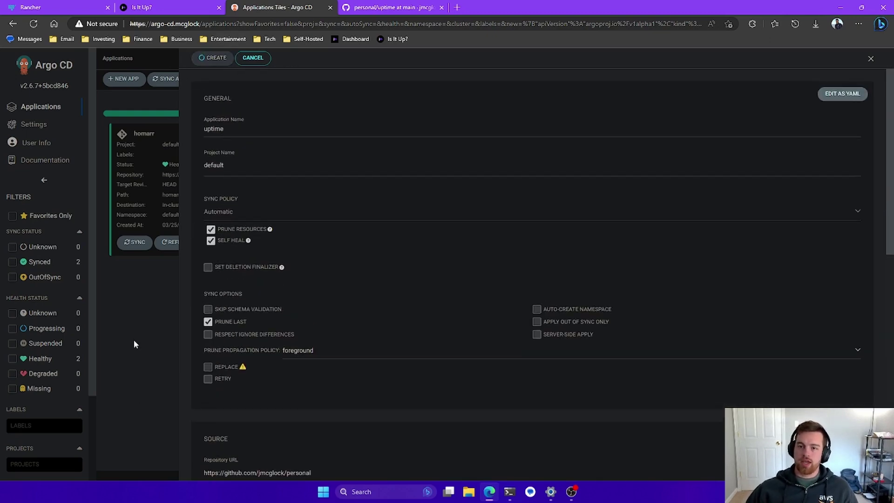
Step: View the uptime application's resource tree, then switch to Rancher and inspect the uptime pod's containers and conditions
{"action": "left_click", "coordinate": [225, 192]}
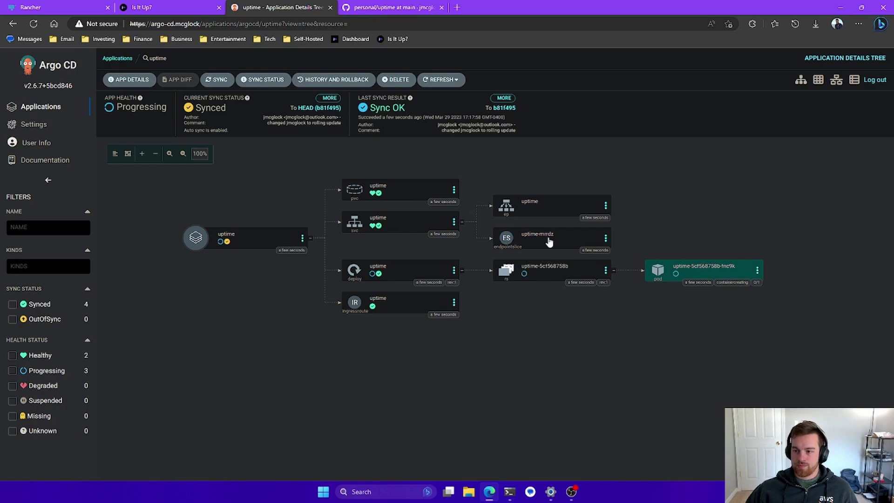
{"action": "left_click", "coordinate": [78, 5]}
{"action": "scroll", "coordinate": [240, 375], "scroll_direction": "down", "scroll_amount": 5}
{"action": "scroll", "coordinate": [242, 375], "scroll_direction": "down", "scroll_amount": 4}
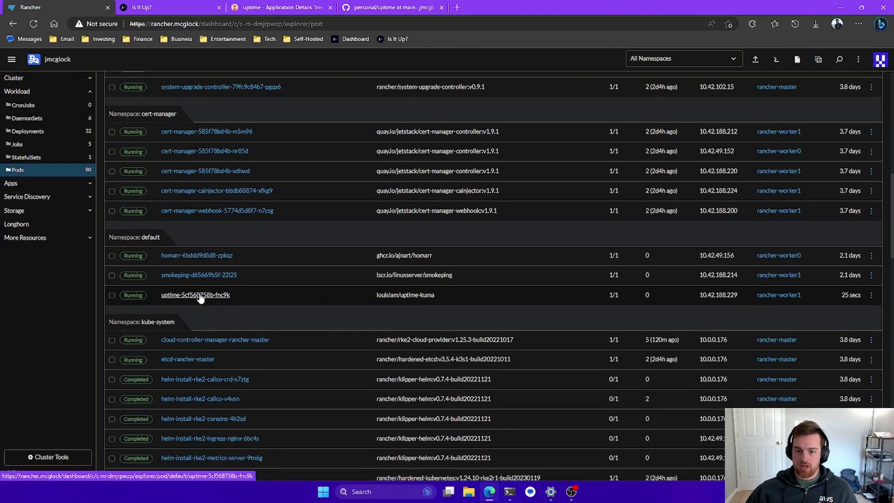
{"action": "left_click", "coordinate": [196, 295]}
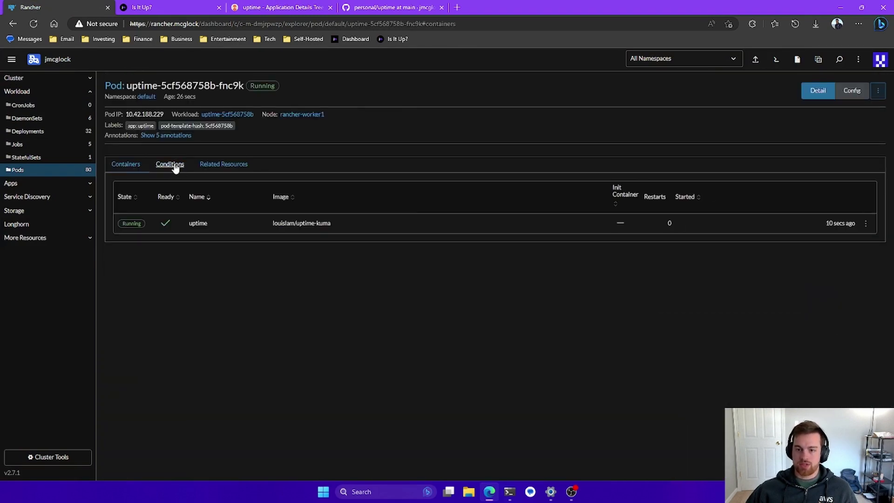
{"action": "left_click", "coordinate": [172, 165]}
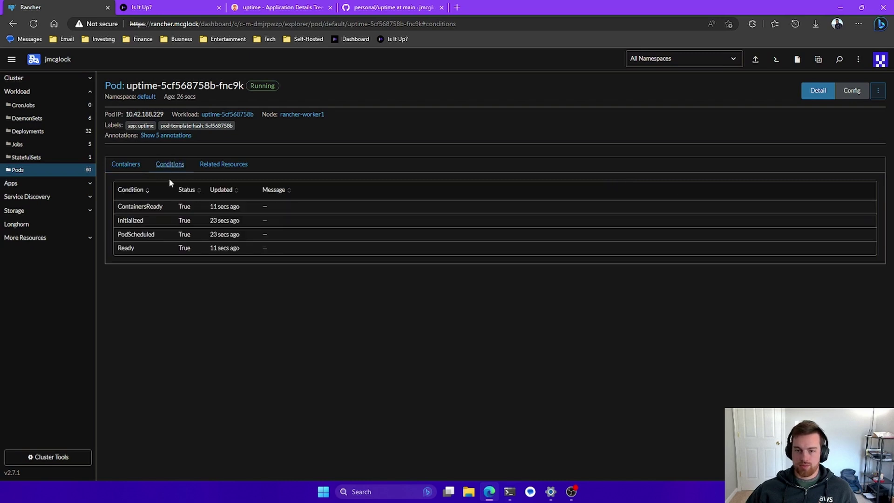
{"action": "left_click", "coordinate": [126, 163]}
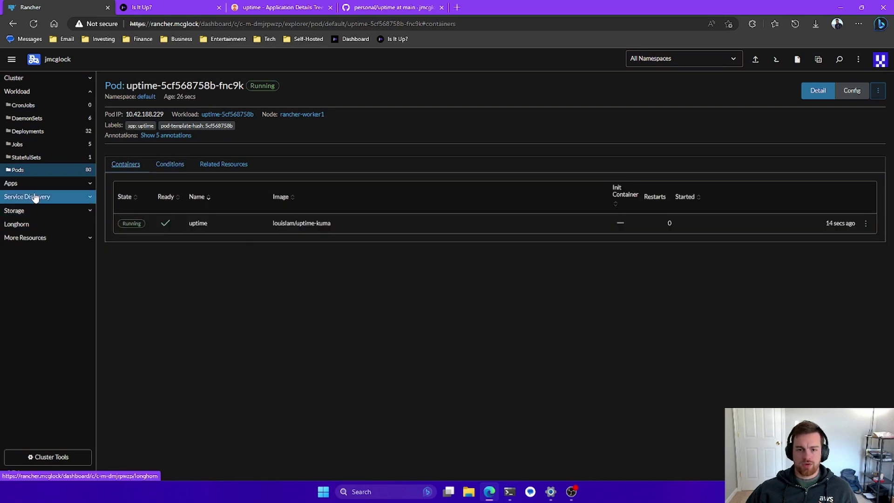
Step: Check the capacity of the uptime volume claim among Rancher's PersistentVolumeClaims
{"action": "left_click", "coordinate": [33, 210]}
{"action": "left_click", "coordinate": [40, 186]}
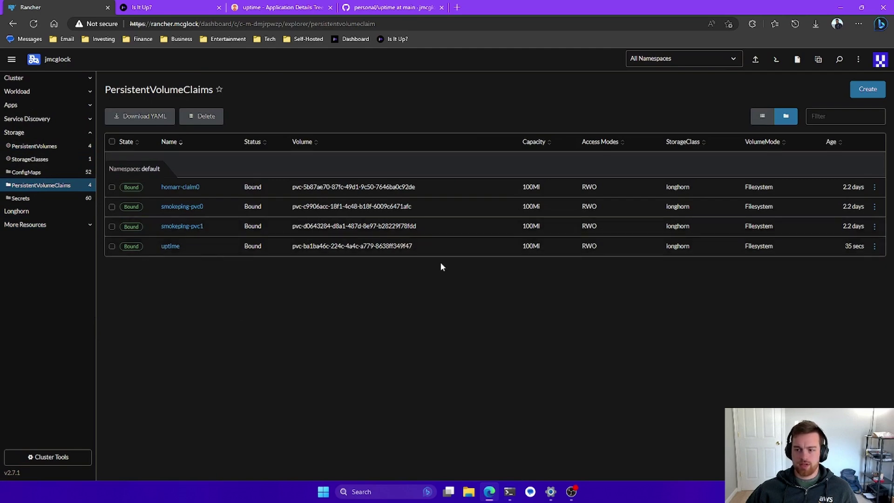
{"action": "left_click", "coordinate": [559, 245]}
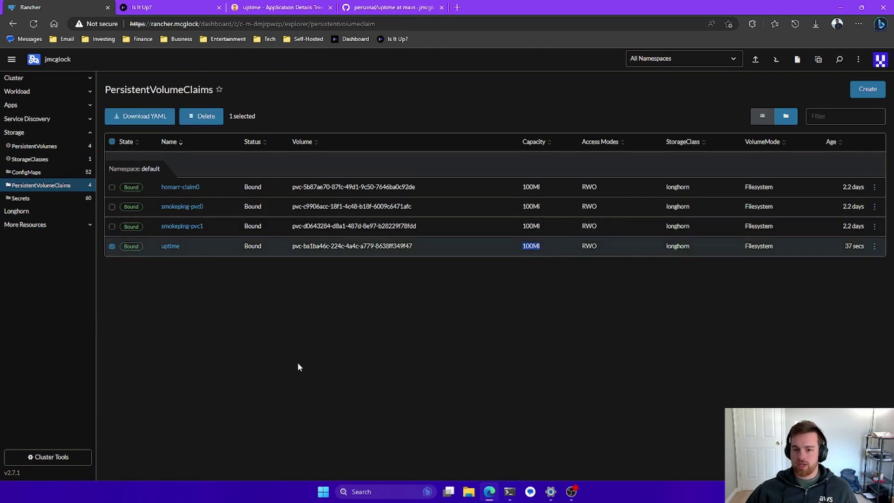
{"action": "left_click", "coordinate": [110, 253]}
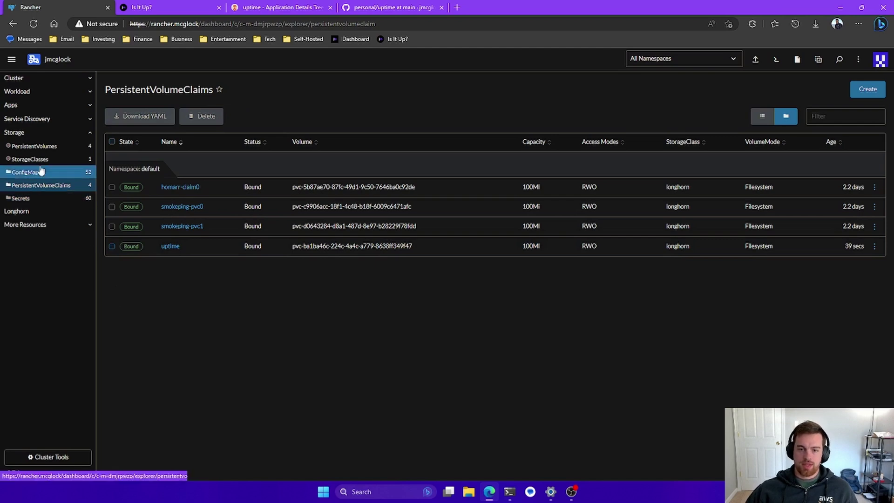
Step: Find the uptime service in the default namespace among Rancher's services
{"action": "left_click", "coordinate": [38, 120]}
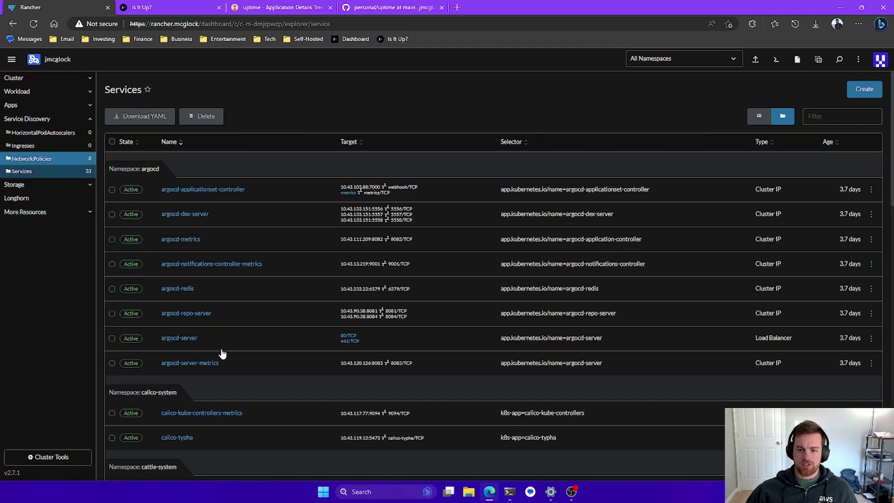
{"action": "scroll", "coordinate": [231, 377], "scroll_direction": "down", "scroll_amount": 4}
{"action": "scroll", "coordinate": [231, 376], "scroll_direction": "down", "scroll_amount": 5}
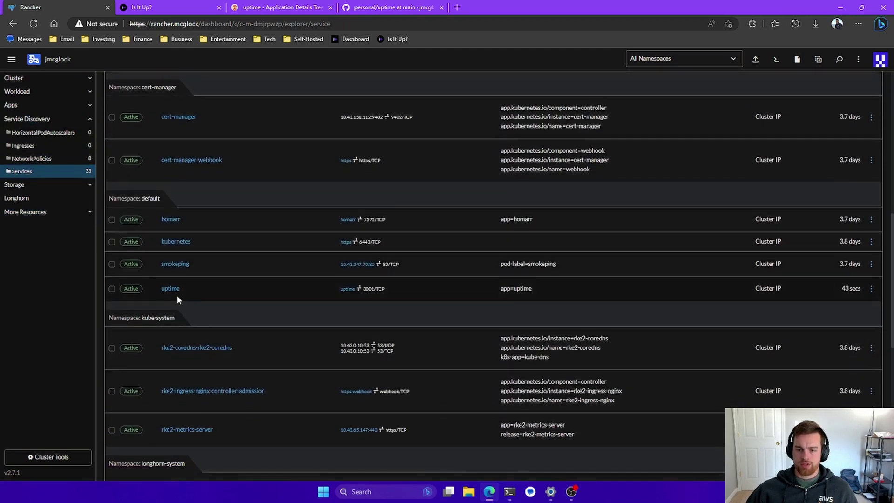
{"action": "scroll", "coordinate": [183, 365], "scroll_direction": "up", "scroll_amount": 10}
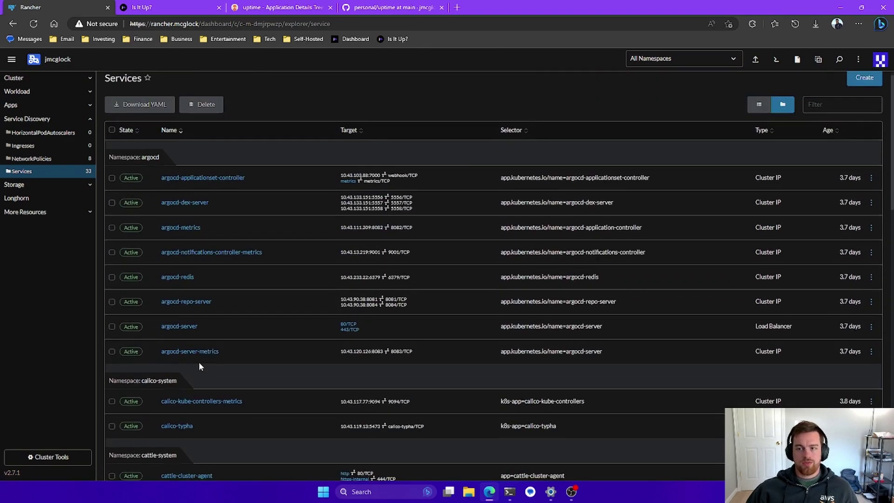
Step: Open the bookmarked Uptime Kuma site in a new browser tab and create its admin account with a username and repeated password
{"action": "left_click", "coordinate": [457, 7]}
{"action": "left_click", "coordinate": [307, 38]}
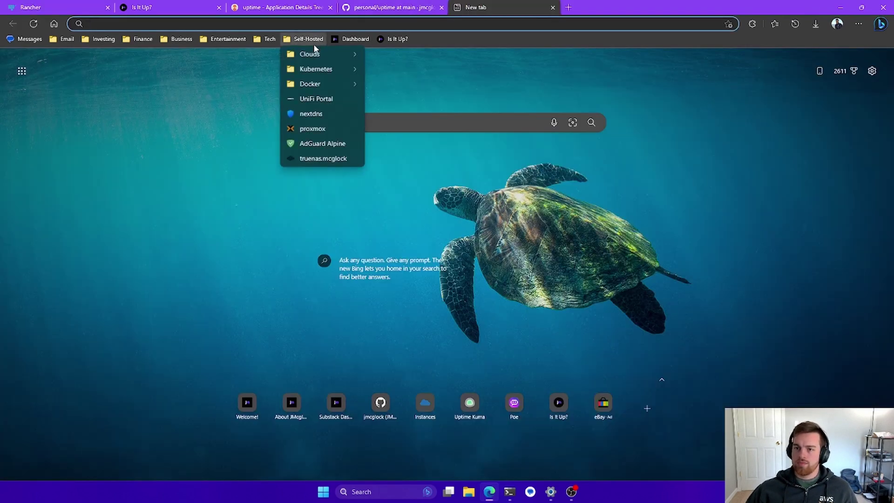
{"action": "mouse_move", "coordinate": [321, 70]}
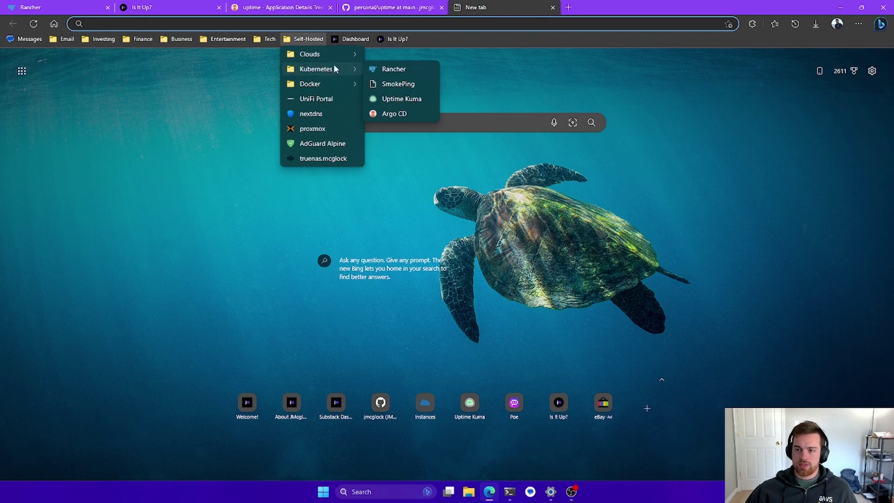
{"action": "left_click", "coordinate": [386, 99]}
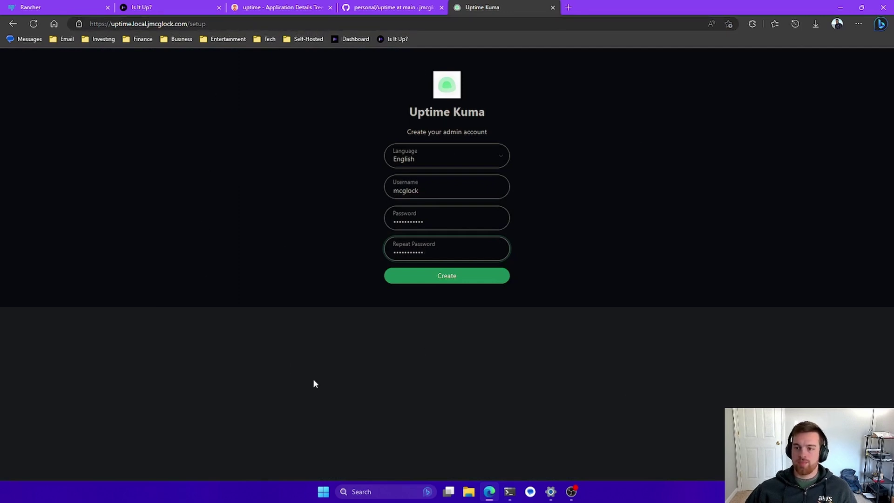
{"action": "left_click", "coordinate": [443, 281]}
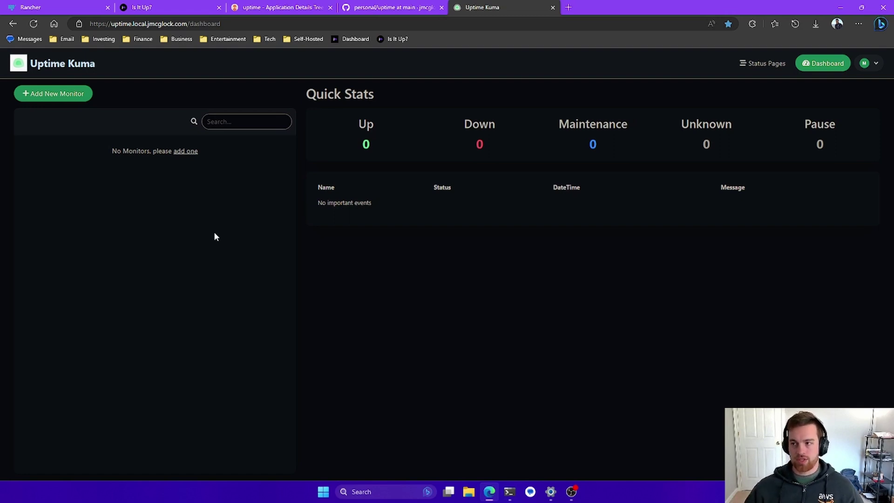
{"action": "left_click", "coordinate": [867, 65]}
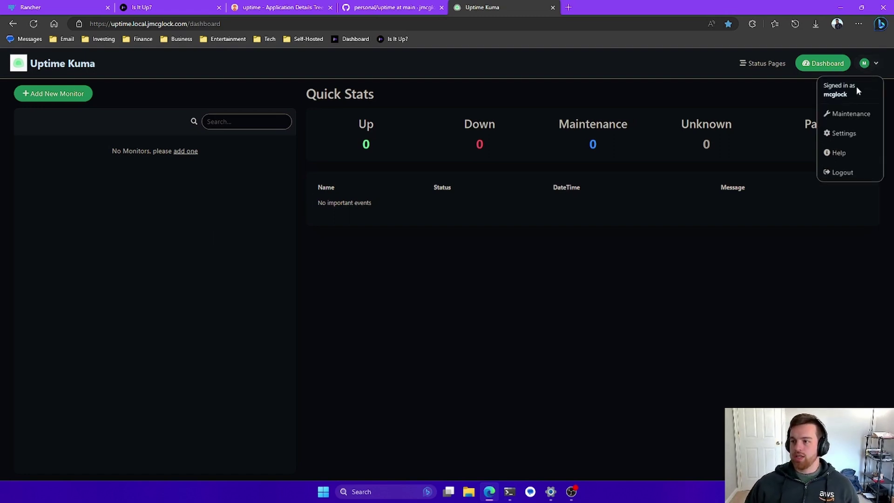
{"action": "left_click", "coordinate": [364, 332]}
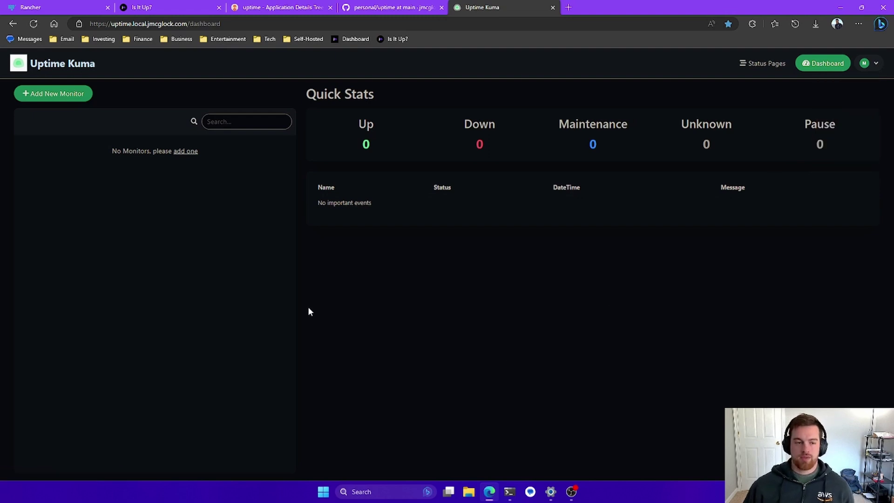
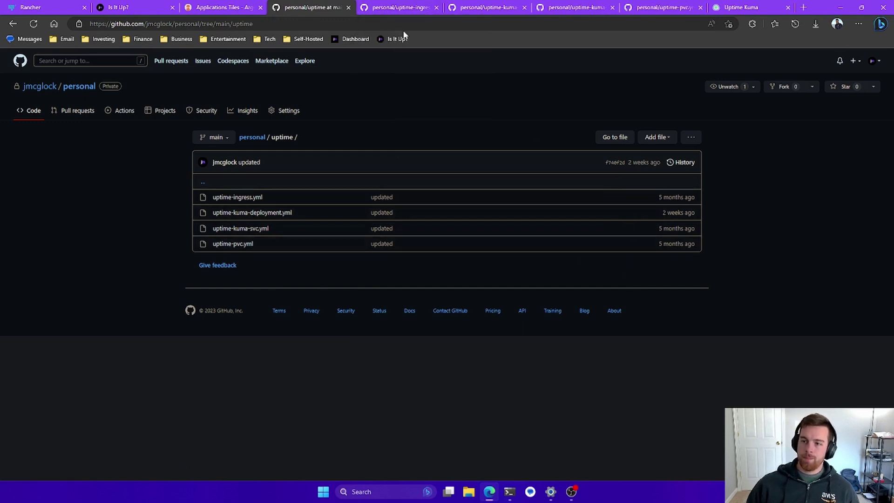
Step: View the uptime-ingress.yml manifest on GitHub, then switch to PowerShell and list the cluster's pods with k get pods
{"action": "left_click", "coordinate": [401, 5]}
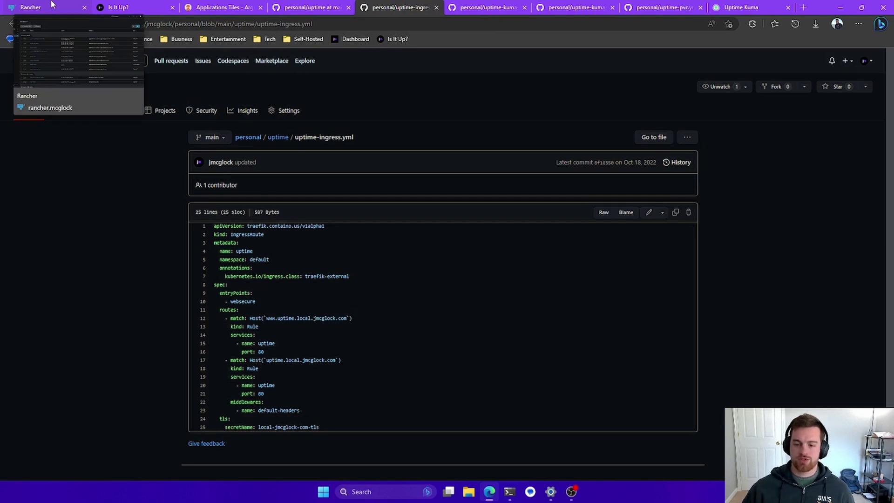
{"action": "left_click", "coordinate": [510, 491]}
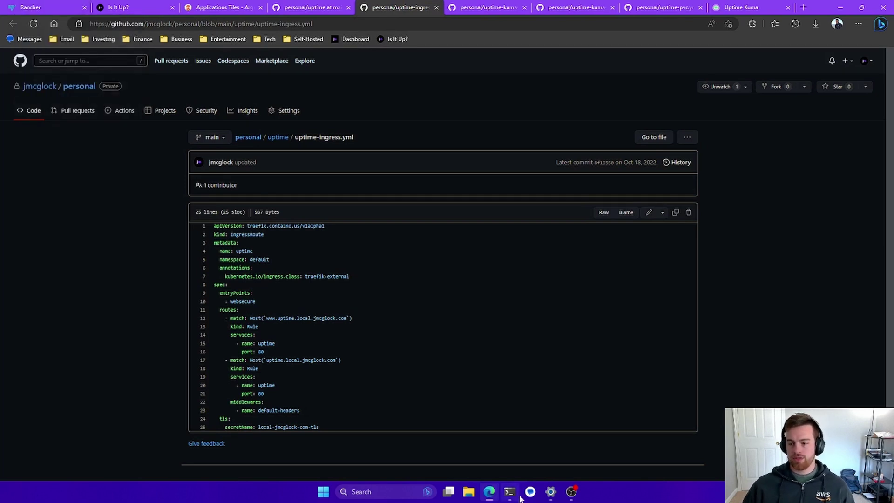
{"action": "key", "text": "Up"}
{"action": "key", "text": "Return"}
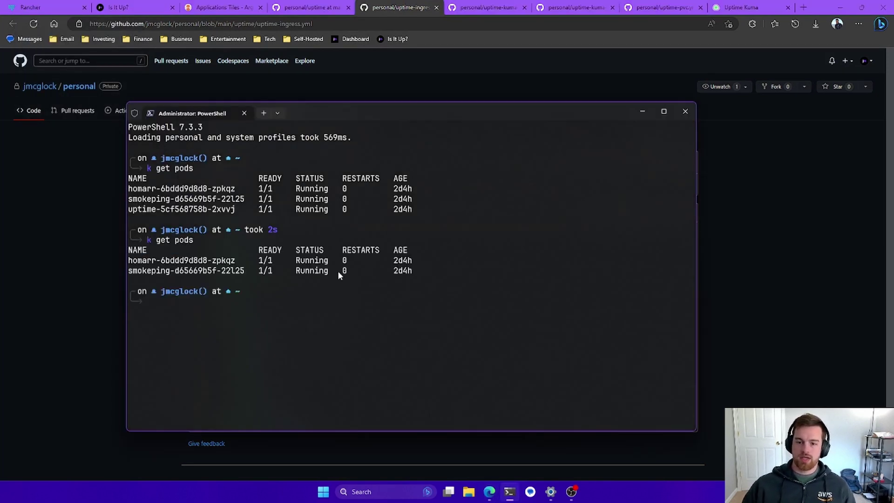
{"action": "left_click_drag", "start_coordinate": [147, 277], "coordinate": [382, 287]}
{"action": "left_click", "coordinate": [409, 288]}
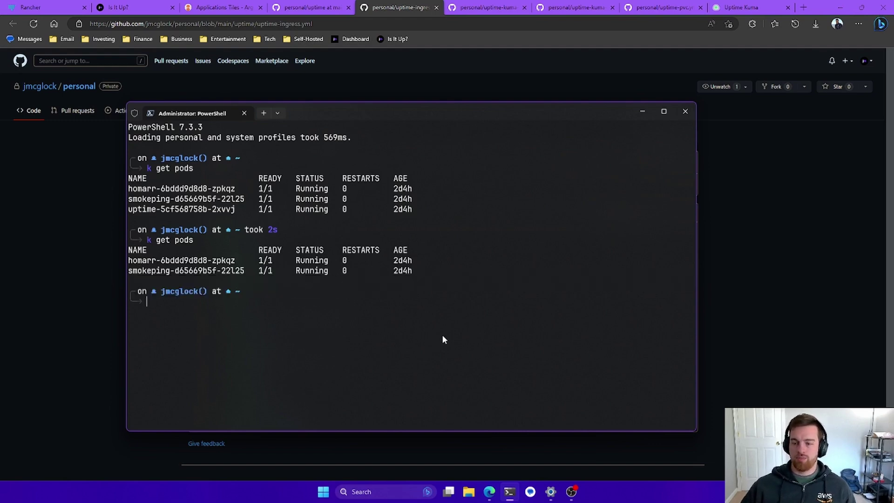
{"action": "type", "text": "kubect;l"}
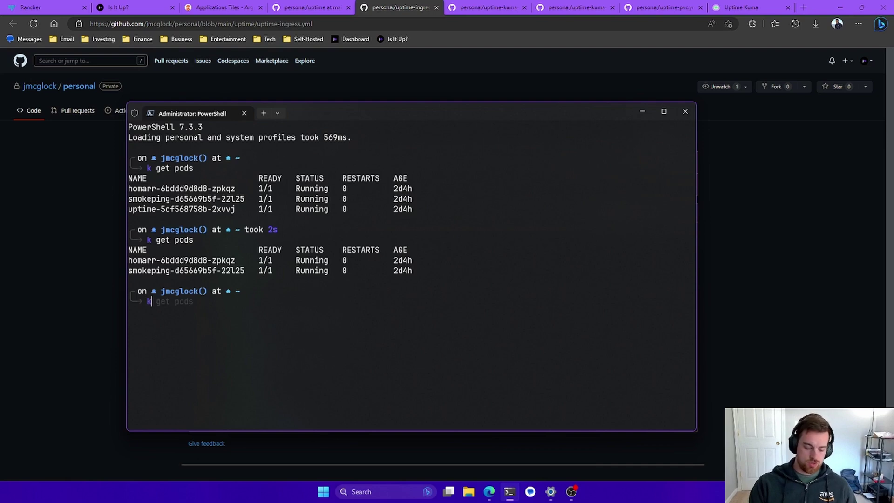
{"action": "key", "text": "BackSpace"}
{"action": "key", "text": "BackSpace"}
{"action": "key", "text": "BackSpace"}
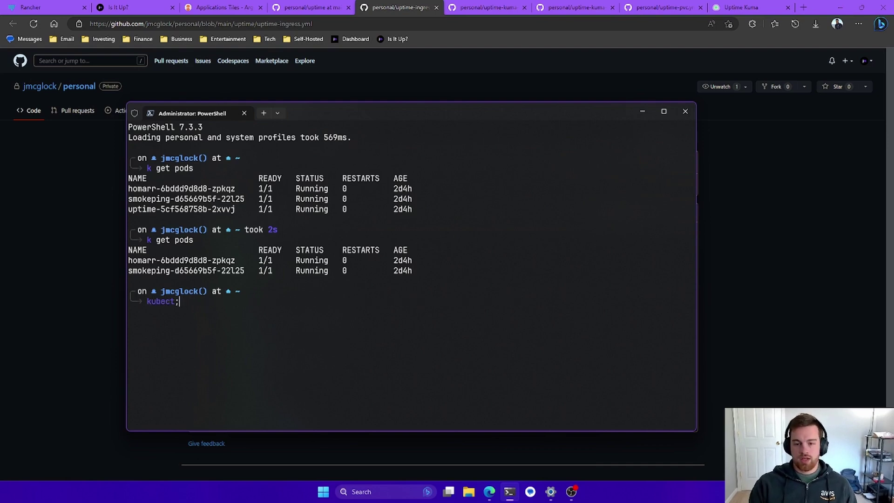
{"action": "type", "text": "l appl"}
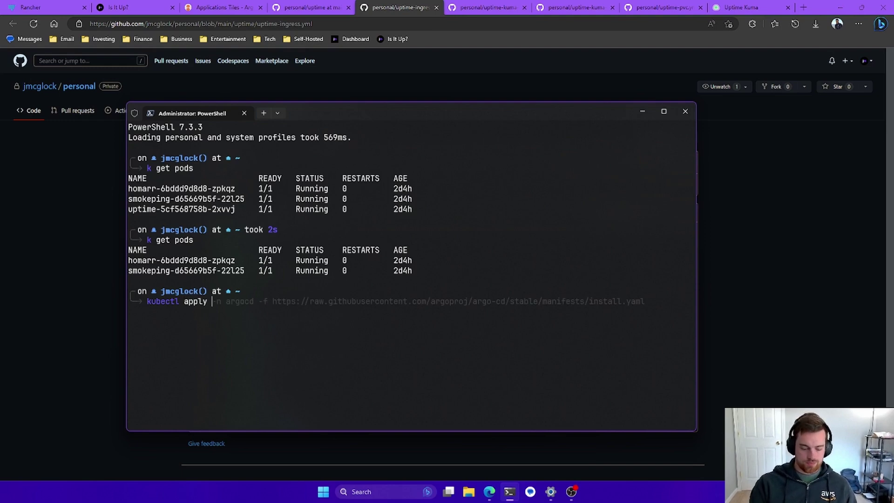
{"action": "type", "text": "y"}
{"action": "key", "text": "BackSpace"}
{"action": "key", "text": "BackSpace"}
{"action": "key", "text": "BackSpace"}
{"action": "key", "text": "BackSpace"}
{"action": "key", "text": "BackSpace"}
{"action": "key", "text": "BackSpace"}
{"action": "key", "text": "BackSpace"}
{"action": "key", "text": "BackSpace"}
{"action": "key", "text": "BackSpace"}
{"action": "key", "text": "BackSpace"}
{"action": "key", "text": "BackSpace"}
{"action": "key", "text": "BackSpace"}
{"action": "key", "text": "BackSpace"}
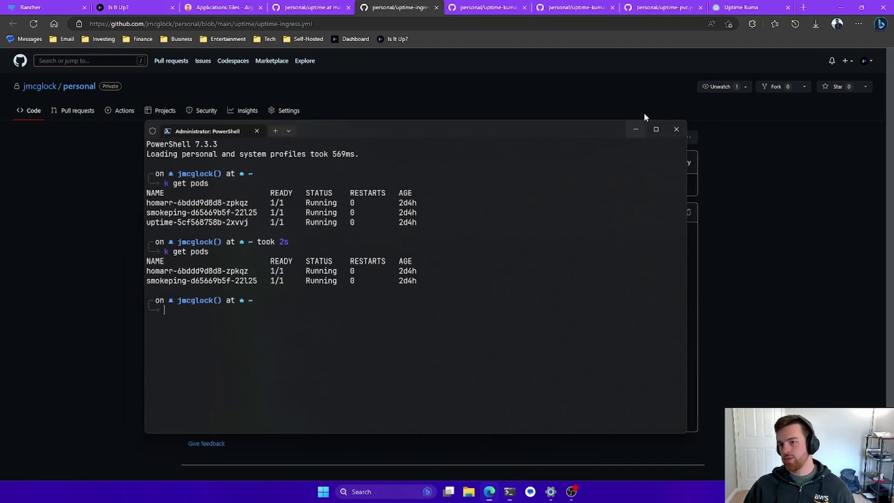
{"action": "left_click", "coordinate": [643, 112]}
Step: Copy the uptime-kuma-deployment.yml manifest from GitHub and paste it into Rancher's YAML import, followed by a --- separator line
{"action": "left_click", "coordinate": [460, 6]}
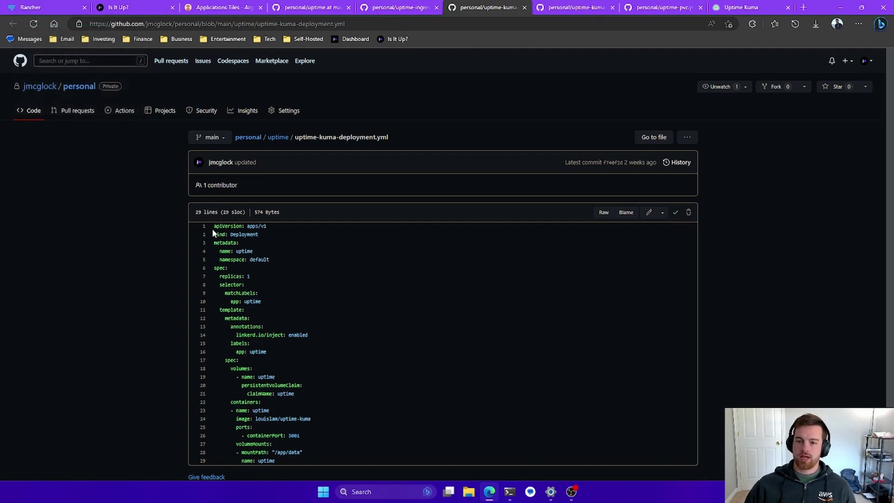
{"action": "key", "text": "ctrl+1"}
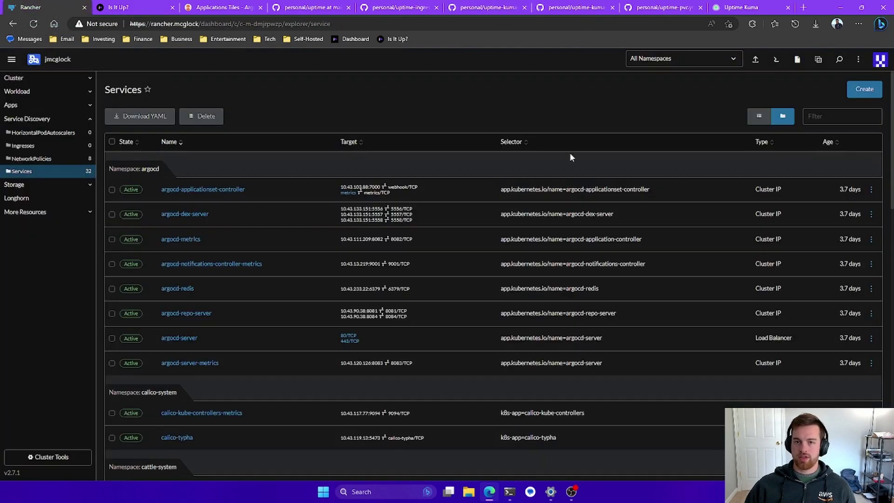
{"action": "left_click", "coordinate": [756, 60]}
{"action": "type", "text": "apiVersion: apps/v1 kind: Deployment metadata:   name: uptime   namespace: default spec:   replicas: 1   selector:     matchLabels:       app: uptime   template:     metadata:       annotations:         linkerd.io/inject: enabled       labels:         app: uptime     spec:       volumes:         - name: uptime           persistentVolumeClaim:             claimName: uptime       containers:       - name: uptime         image: louislam/uptime-kuma         ports:           - containerPort: 3001         volumeMounts:         - mountPath: \"/app/data\"           name: uptime"}
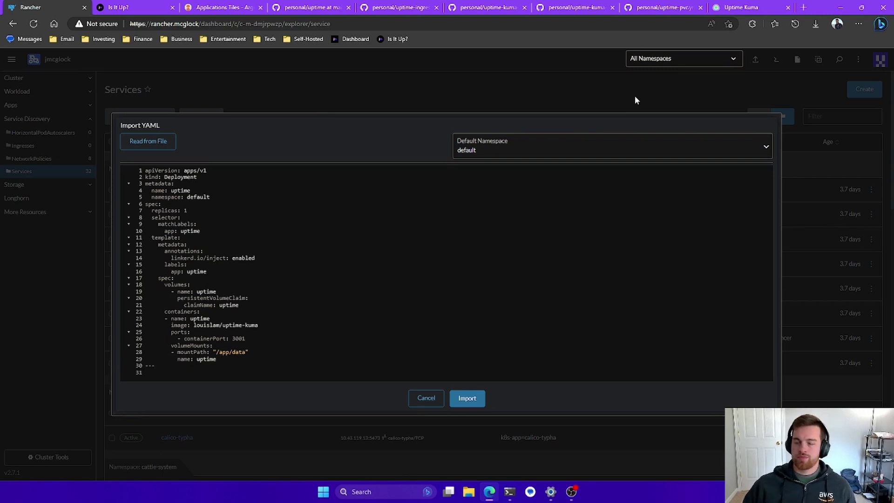
Step: Copy the uptime-kuma-svc.yml manifest from GitHub and append it to Rancher's YAML import, followed by a --- separator line
{"action": "left_click", "coordinate": [466, 5]}
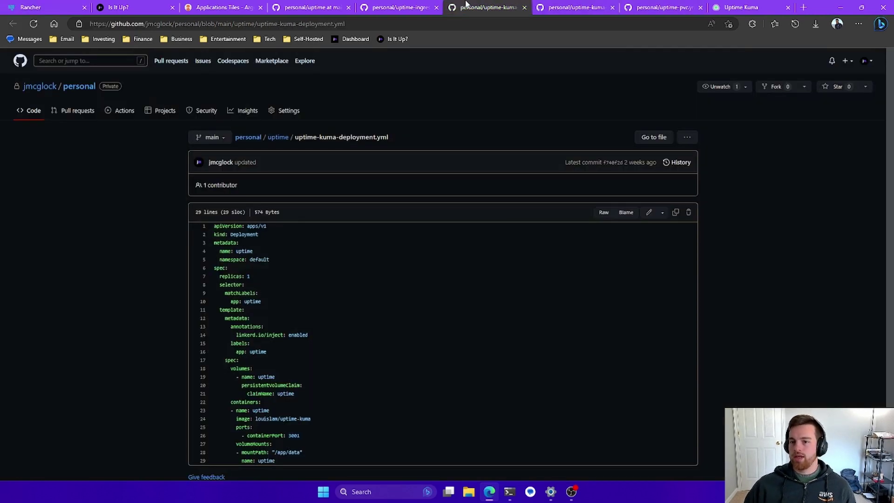
{"action": "left_click", "coordinate": [586, 5]}
{"action": "left_click", "coordinate": [679, 212]}
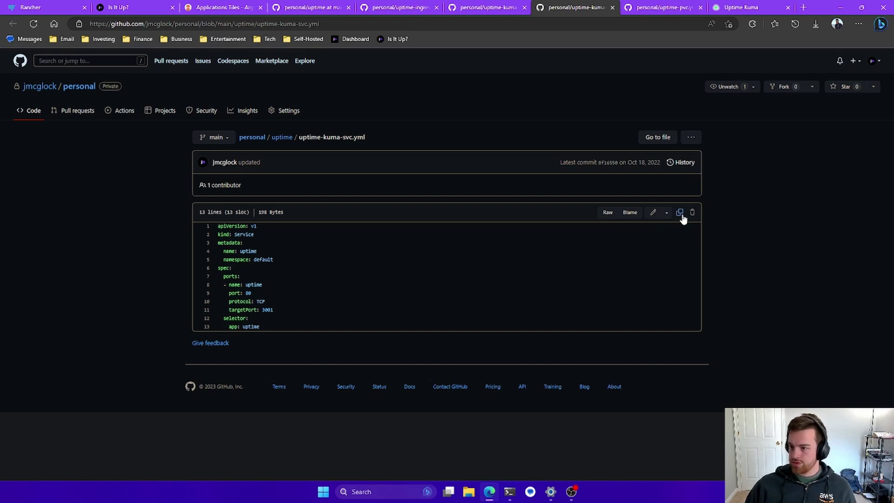
{"action": "left_click", "coordinate": [51, 7]}
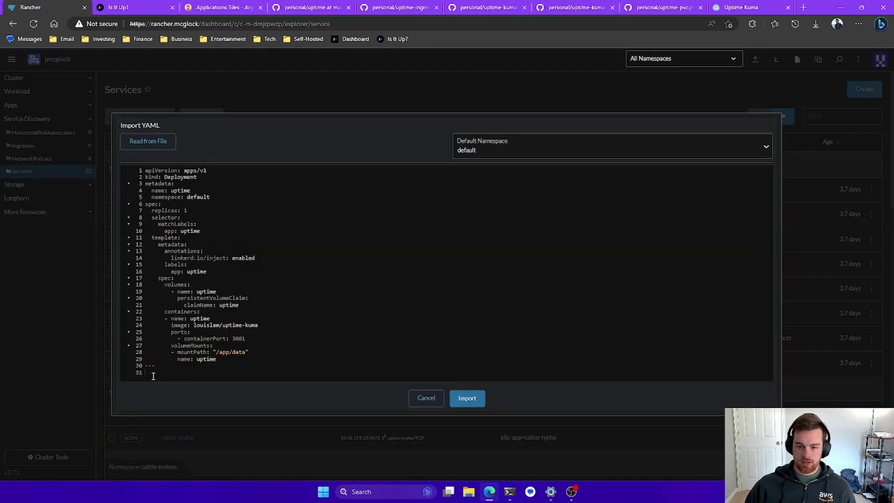
{"action": "key", "text": "ctrl+v"}
{"action": "key", "text": "Return"}
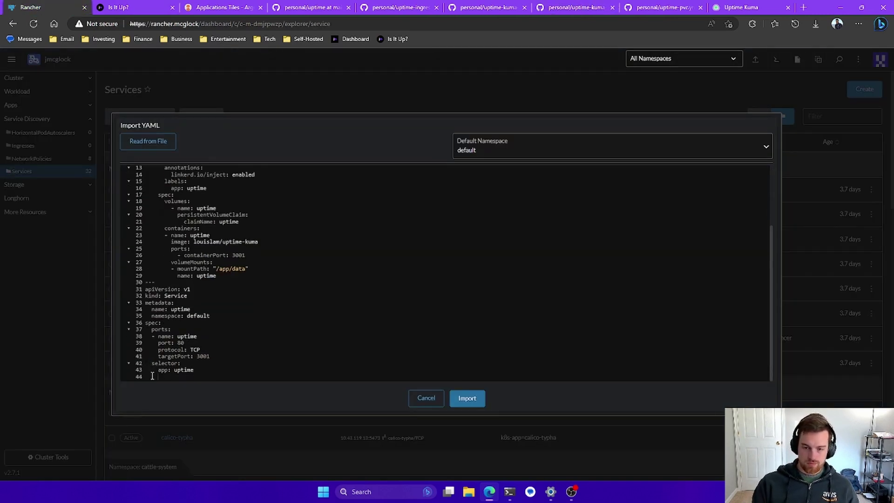
{"action": "type", "text": "---"}
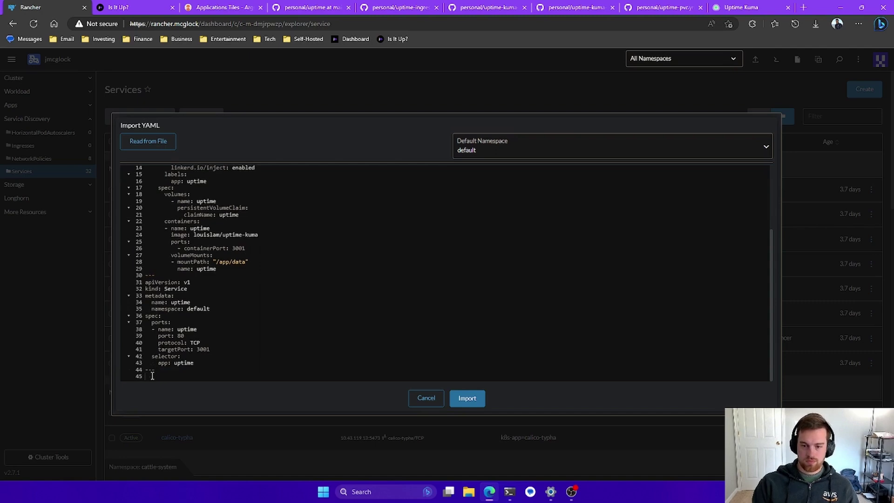
Step: Copy the uptime-pvc.yml manifest from GitHub and append it to Rancher's YAML import, followed by a --- separator line
{"action": "left_click", "coordinate": [575, 7]}
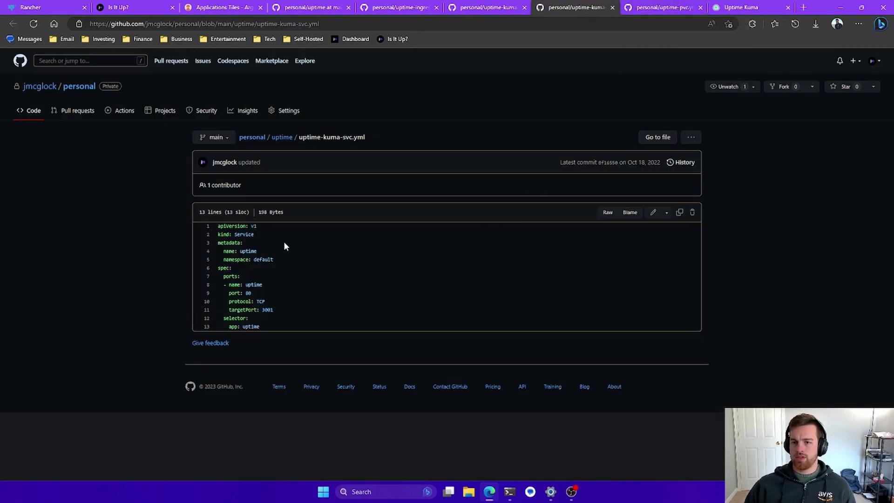
{"action": "left_click", "coordinate": [658, 7]}
{"action": "left_click", "coordinate": [680, 212]}
{"action": "left_click", "coordinate": [31, 7]}
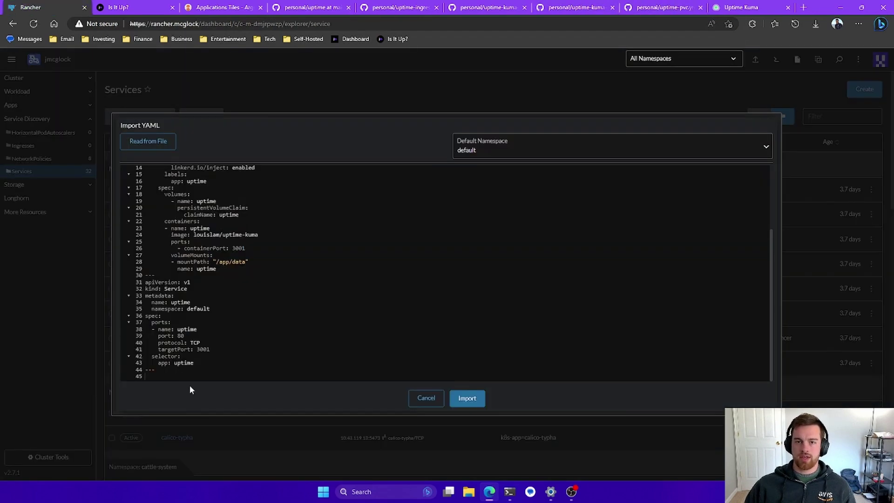
{"action": "key", "text": "ctrl+v"}
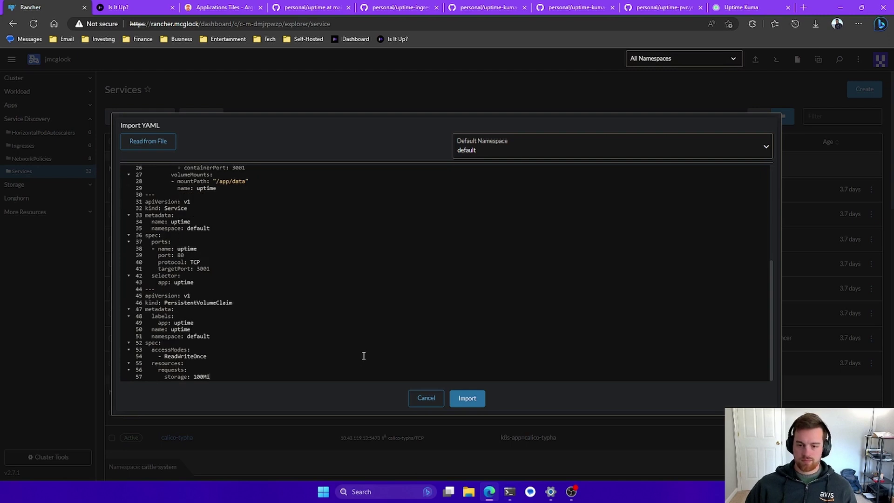
{"action": "key", "text": "Return"}
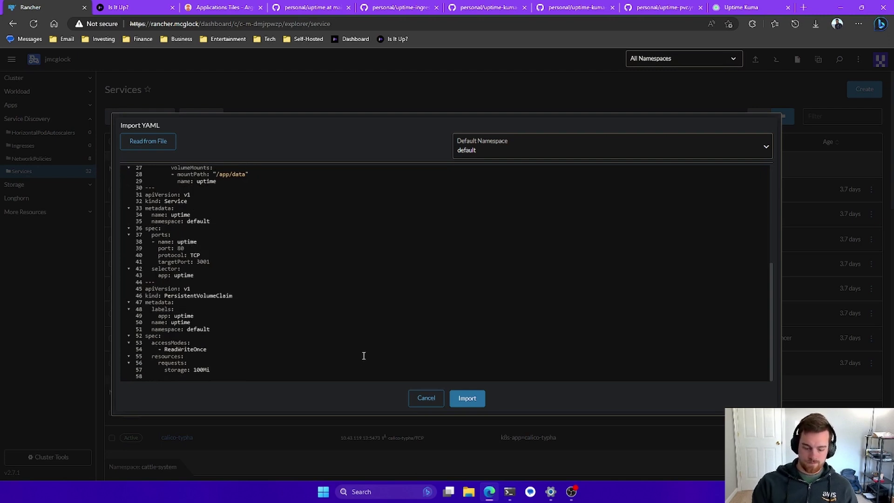
{"action": "type", "text": "---"}
{"action": "key", "text": "Return"}
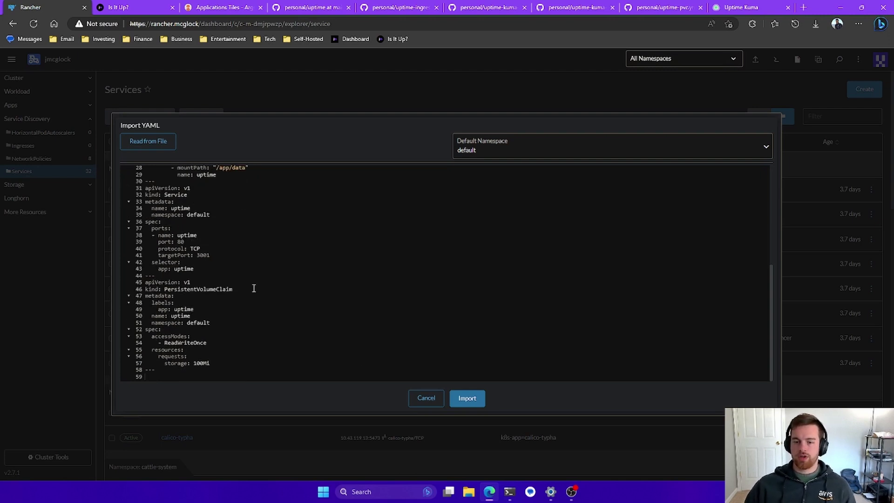
Step: Append the uptime-ingress.yml manifest from GitHub to Rancher's YAML import and import all the manifests into the default namespace
{"action": "left_click", "coordinate": [655, 7]}
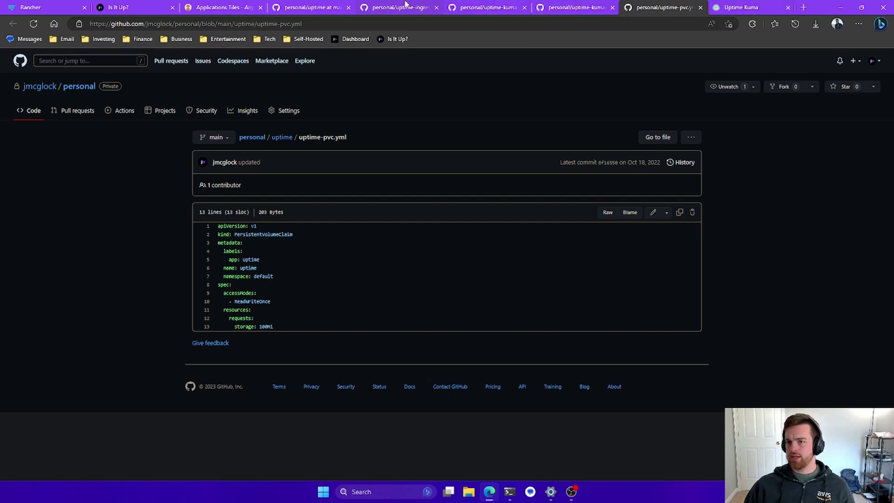
{"action": "left_click", "coordinate": [404, 6]}
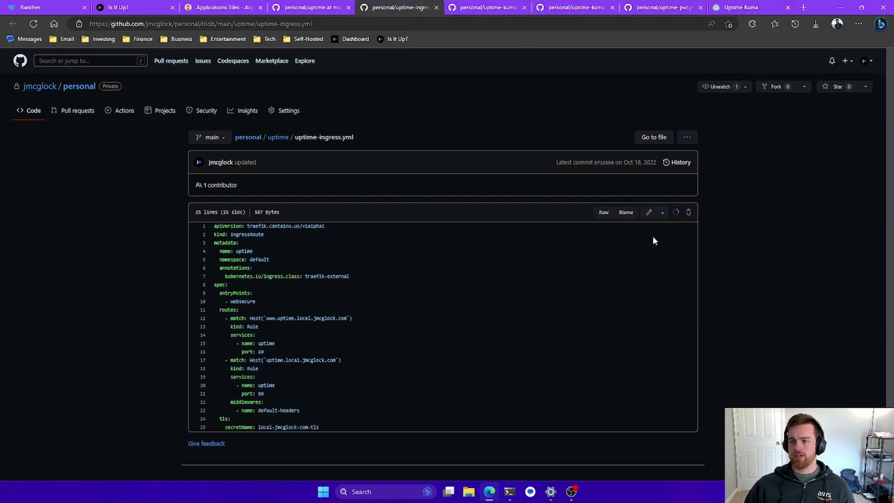
{"action": "left_click", "coordinate": [60, 6]}
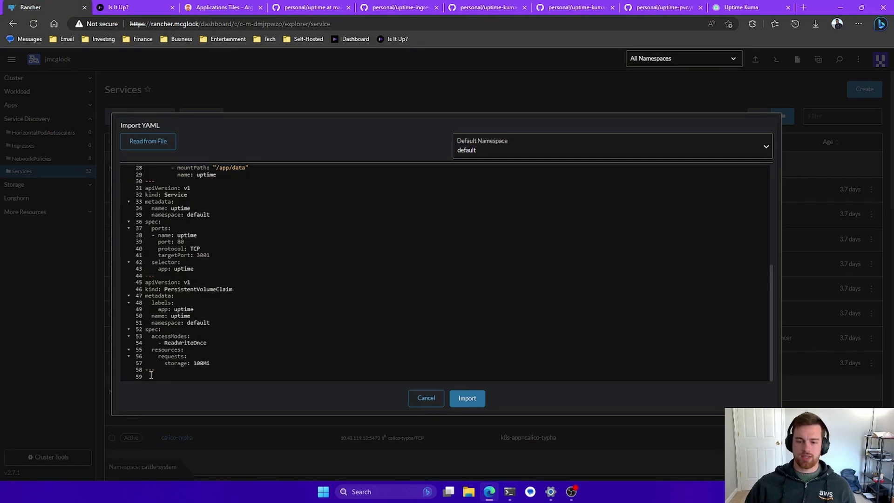
{"action": "key", "text": "ctrl+v"}
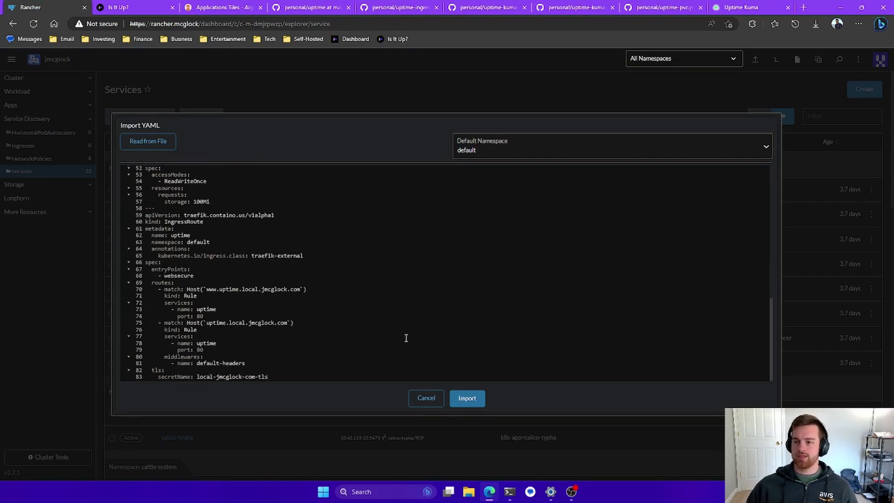
{"action": "left_click", "coordinate": [468, 398]}
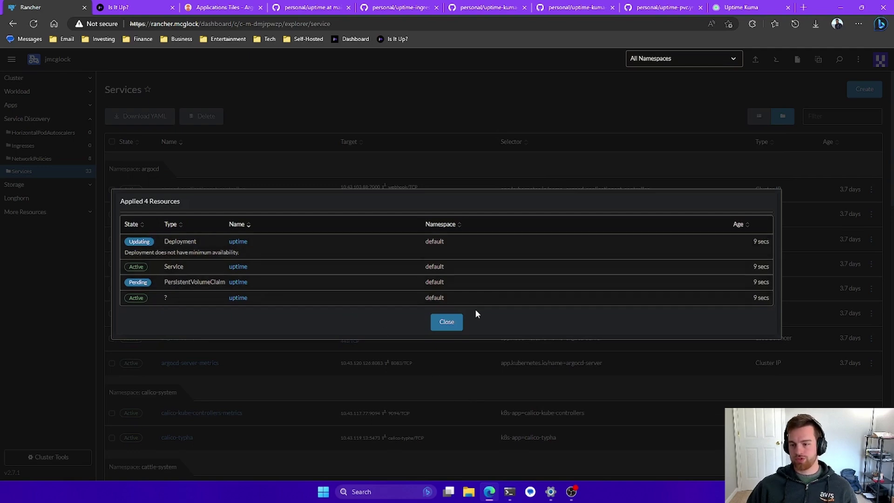
{"action": "left_click", "coordinate": [454, 324]}
Step: Find the uptime pod in the default namespace among the cluster's pods in Rancher
{"action": "scroll", "coordinate": [262, 405], "scroll_direction": "down", "scroll_amount": 15}
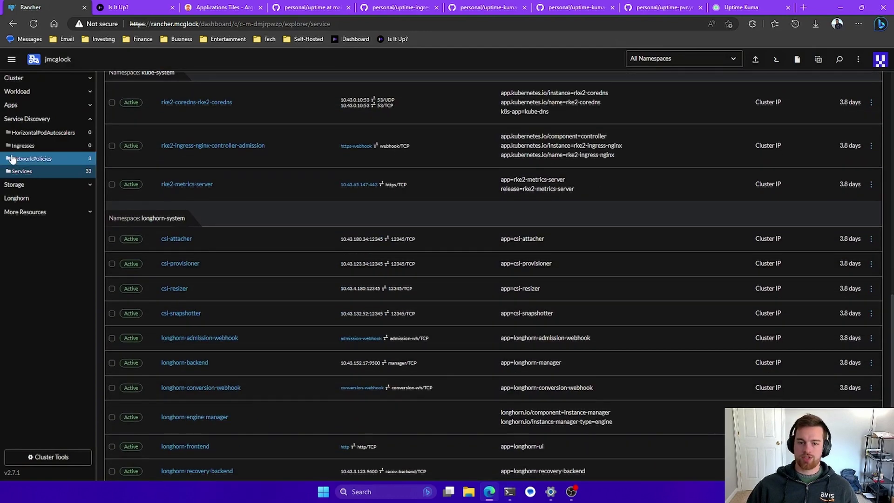
{"action": "left_click", "coordinate": [41, 91]}
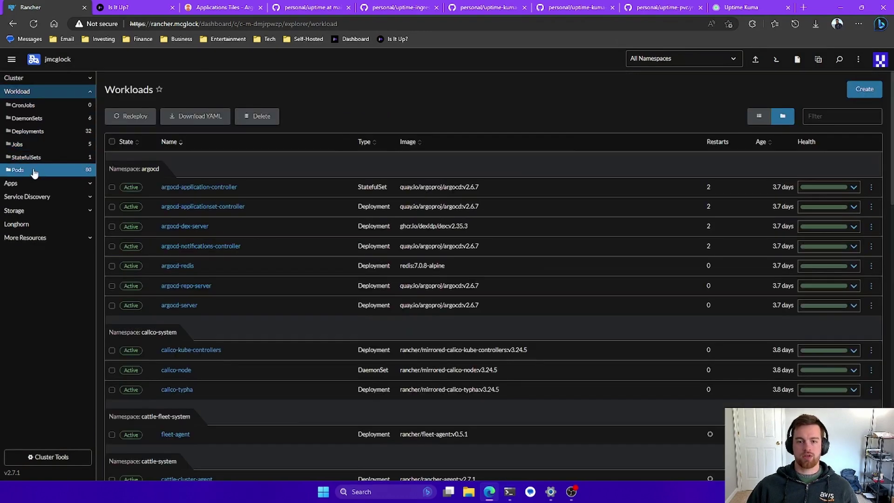
{"action": "left_click", "coordinate": [34, 172]}
{"action": "scroll", "coordinate": [291, 297], "scroll_direction": "down", "scroll_amount": 4}
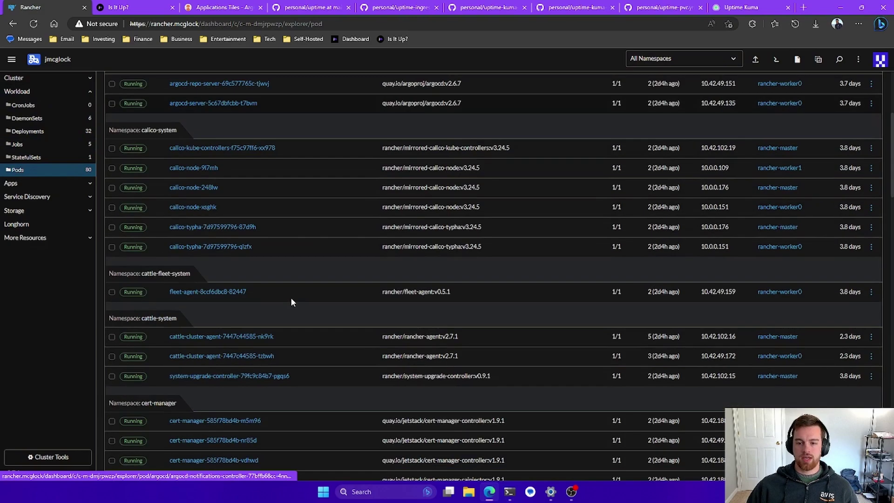
{"action": "scroll", "coordinate": [289, 295], "scroll_direction": "down", "scroll_amount": 10}
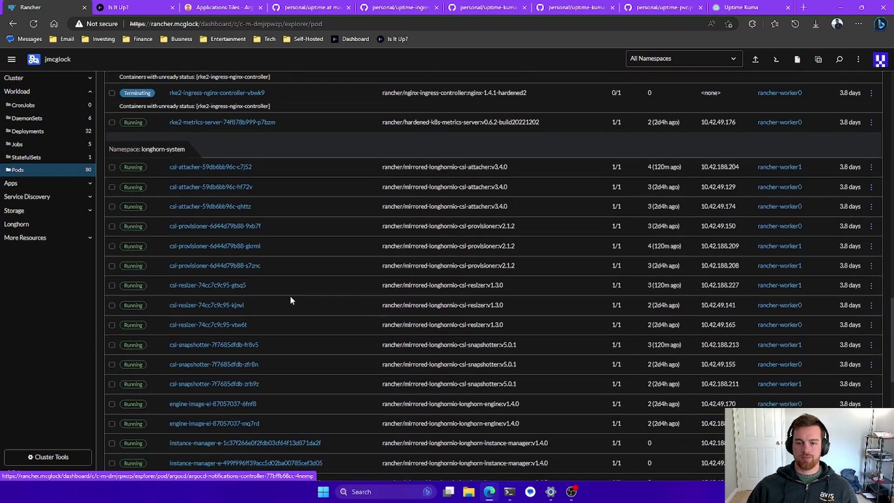
{"action": "scroll", "coordinate": [205, 322], "scroll_direction": "up", "scroll_amount": 8}
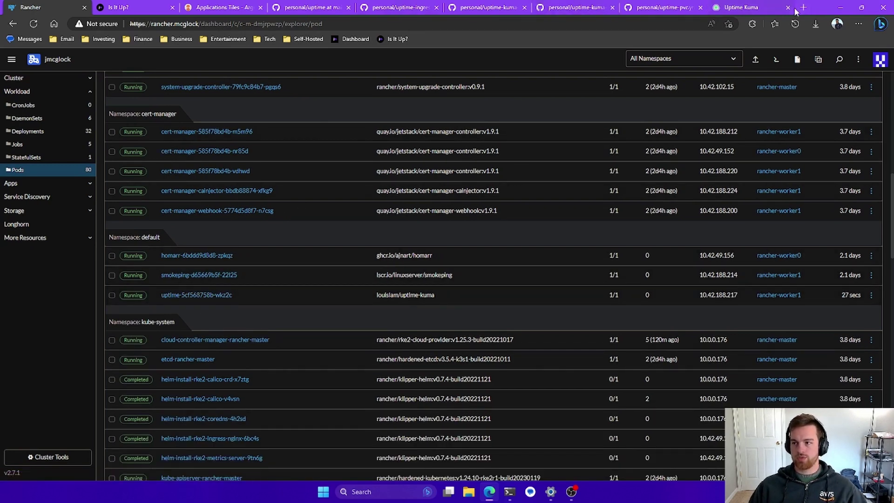
Step: Reload the Uptime Kuma setup page, check it in an InPrivate window, and close that window
{"action": "left_click", "coordinate": [759, 8]}
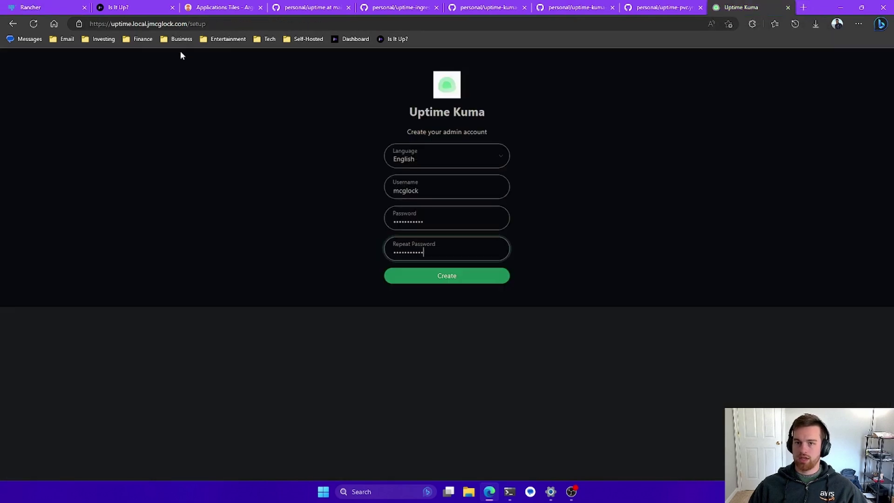
{"action": "left_click", "coordinate": [34, 24]}
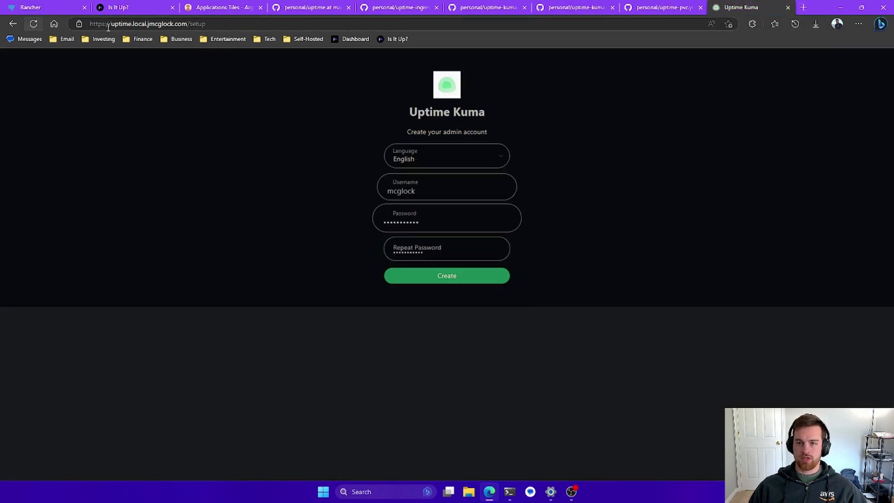
{"action": "left_click", "coordinate": [109, 26]}
{"action": "key", "text": "ctrl+c"}
{"action": "left_click", "coordinate": [858, 23]}
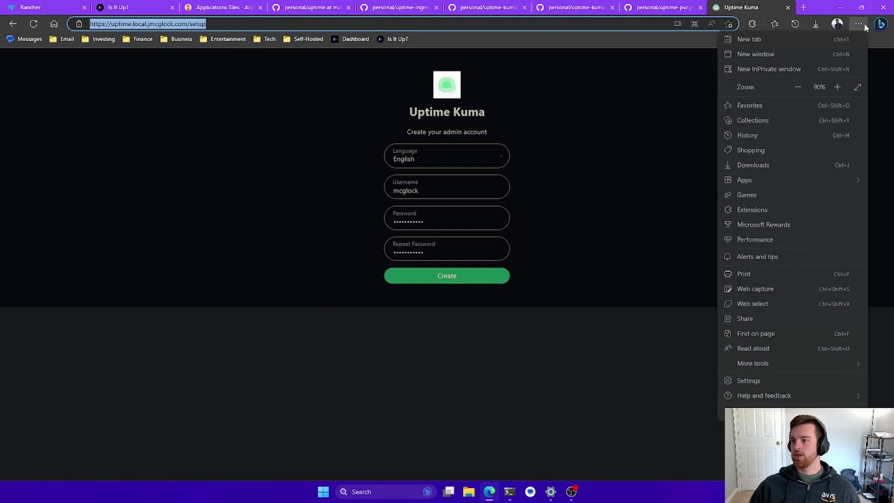
{"action": "left_click", "coordinate": [773, 69]}
{"action": "key", "text": "ctrl+v"}
{"action": "key", "text": "Return"}
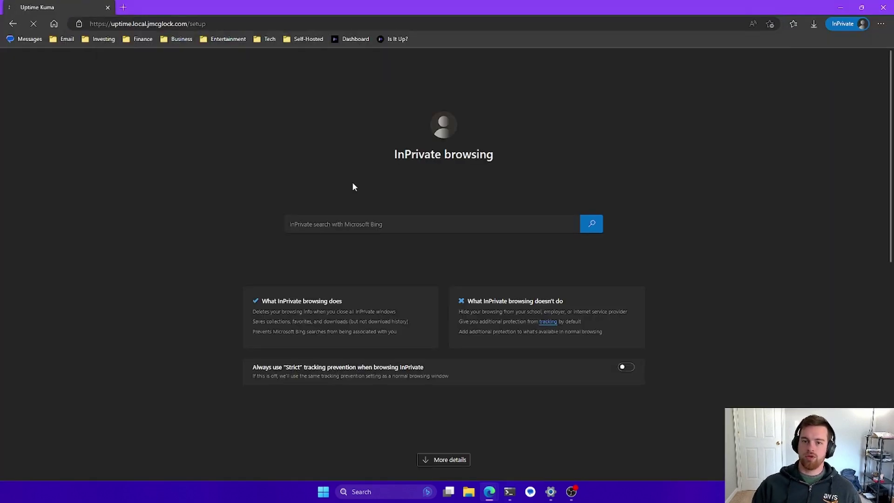
{"action": "left_click", "coordinate": [883, 8]}
Step: Create the Uptime Kuma admin account with the details already filled in on the setup page
{"action": "left_click", "coordinate": [233, 135]}
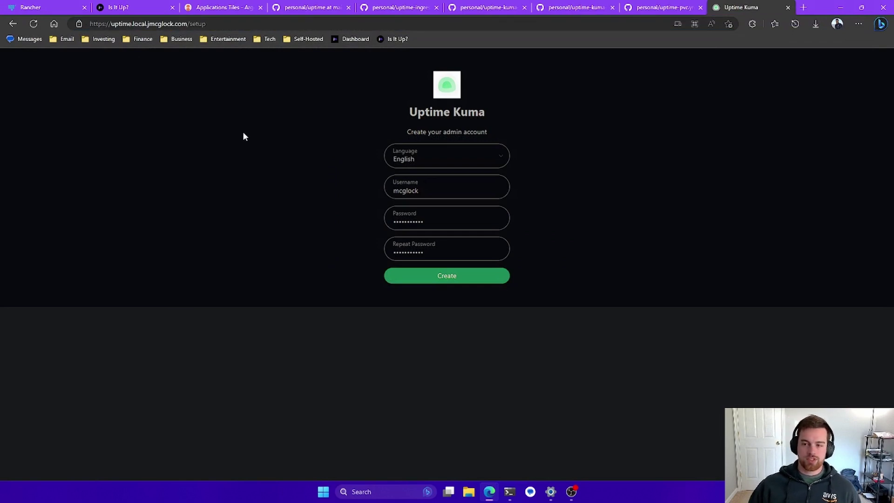
{"action": "left_click", "coordinate": [431, 278]}
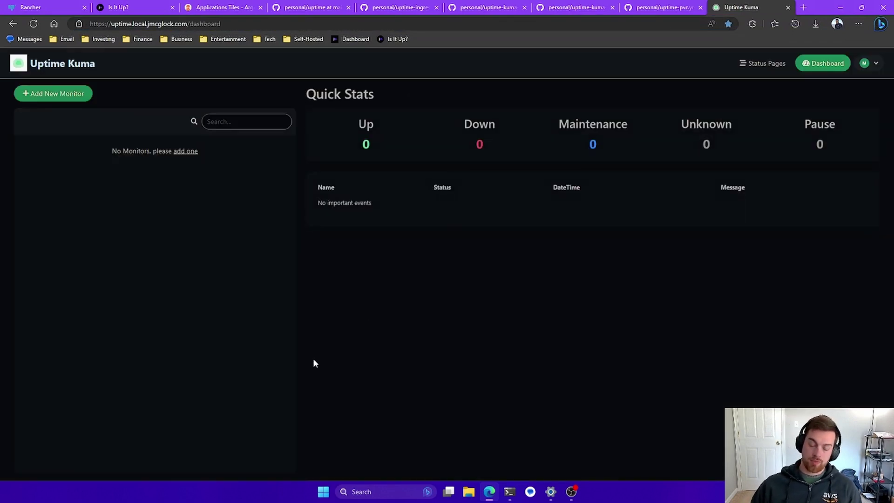
Step: Import Uptime_Kuma_Backup_2023_03_27-12_41_19.json from Downloads in Uptime Kuma's backup settings, using the Overwrite option
{"action": "left_click", "coordinate": [873, 65]}
{"action": "left_click", "coordinate": [846, 132]}
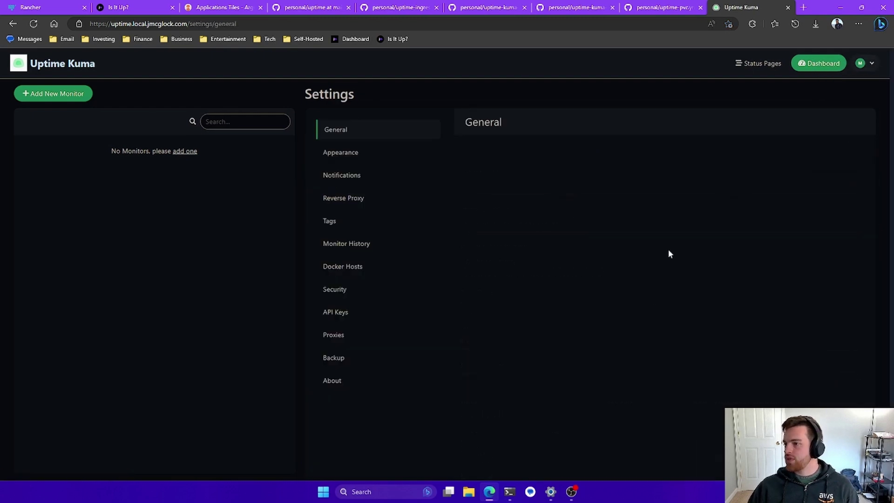
{"action": "left_click", "coordinate": [371, 360]}
{"action": "left_click", "coordinate": [565, 325]}
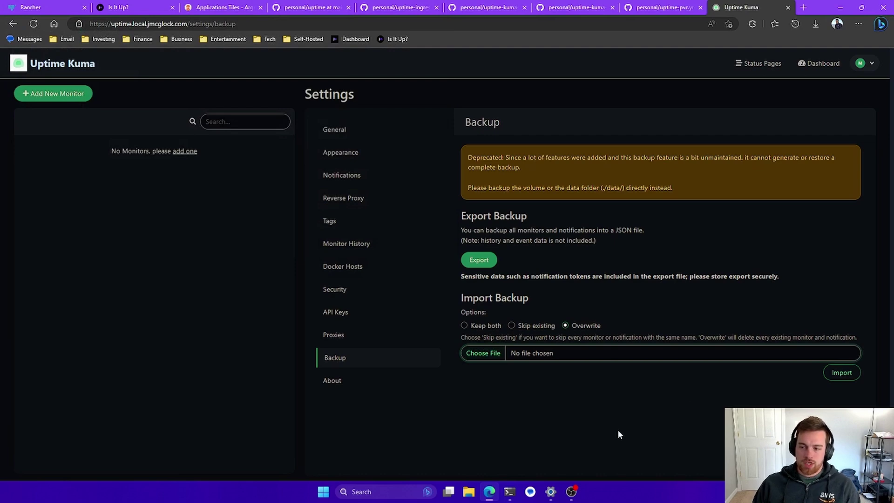
{"action": "left_click", "coordinate": [484, 358]}
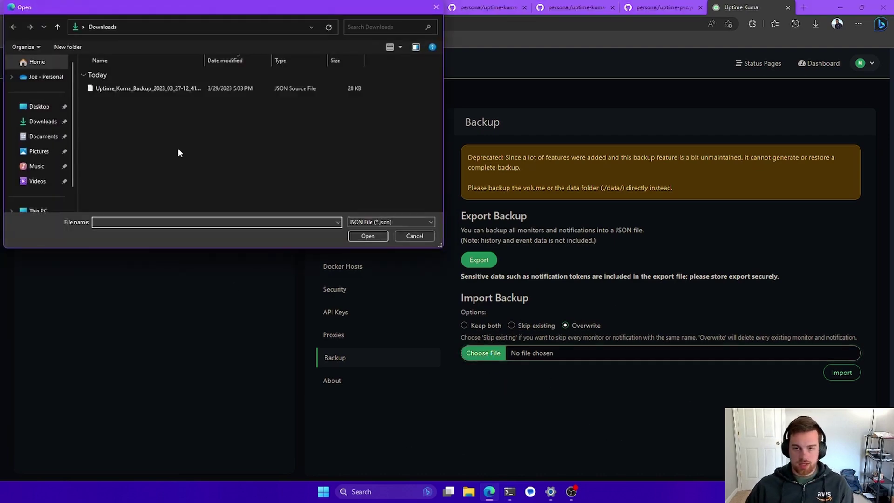
{"action": "left_click", "coordinate": [166, 90]}
{"action": "left_click", "coordinate": [367, 236]}
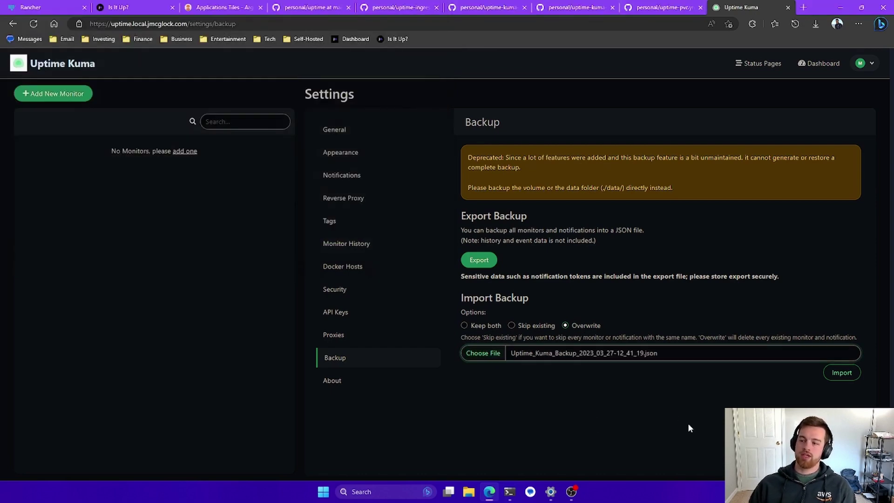
{"action": "left_click", "coordinate": [842, 372]}
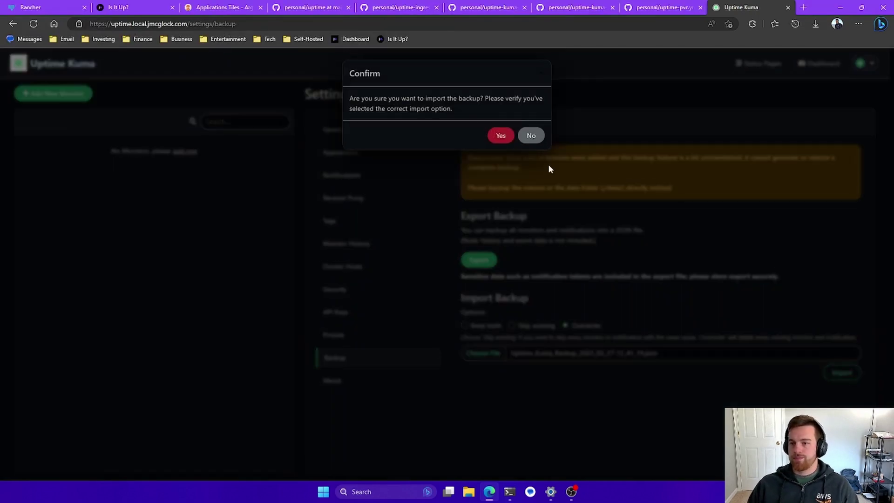
{"action": "left_click", "coordinate": [506, 135]}
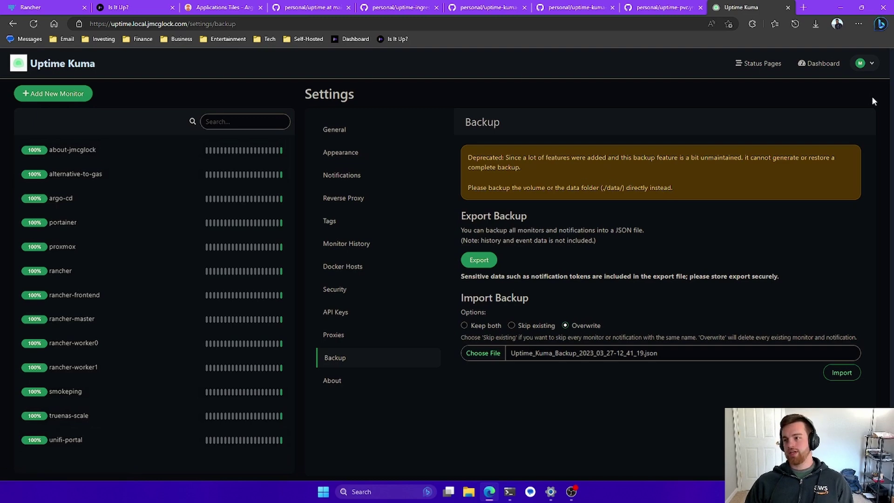
Step: View Uptime Kuma's General settings and its Status Pages overview, and reload the overview
{"action": "left_click", "coordinate": [378, 132]}
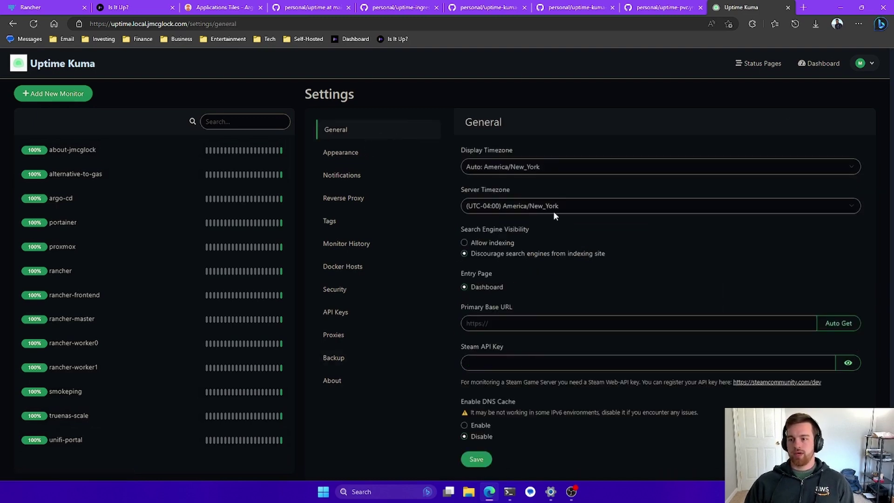
{"action": "left_click", "coordinate": [761, 68]}
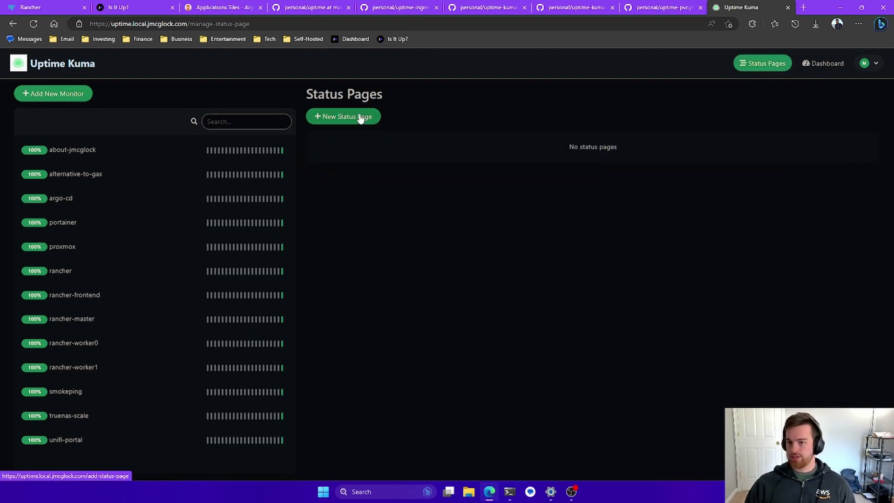
{"action": "left_click", "coordinate": [34, 24]}
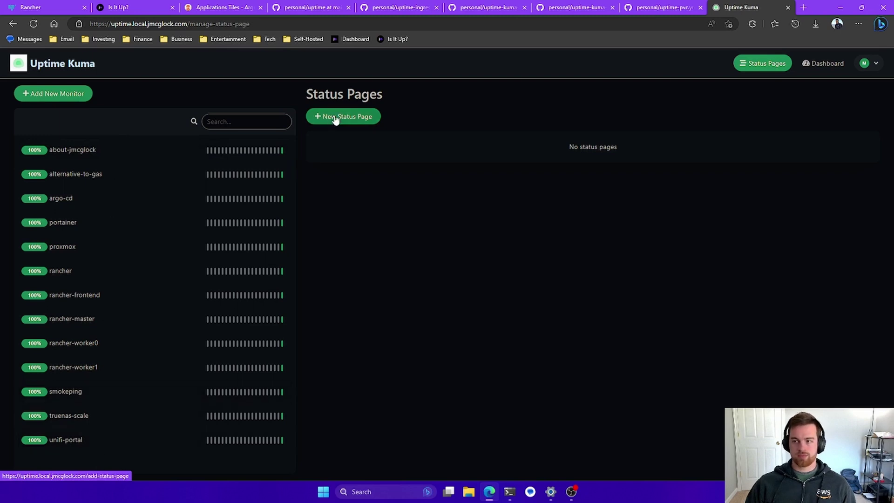
Step: Check the bookmarked "Is It Up?" status page address in a new tab, and return to the Status Pages overview
{"action": "key", "text": "ctrl+t"}
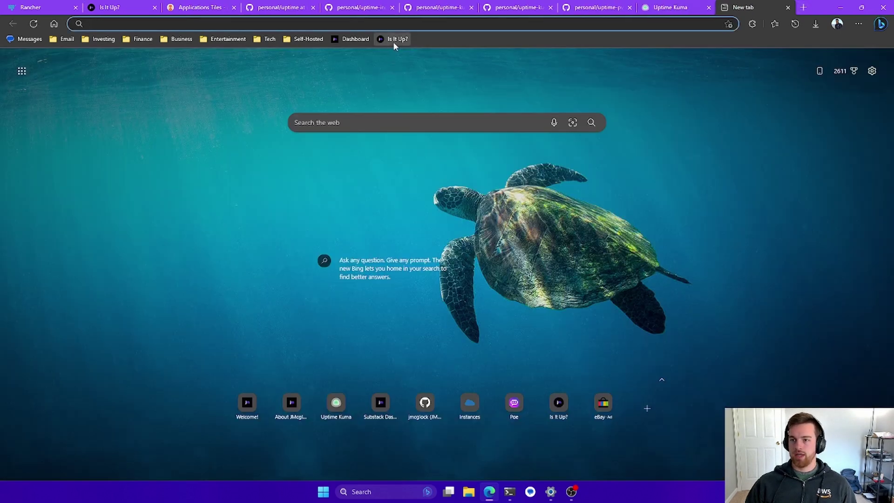
{"action": "left_click", "coordinate": [393, 41]}
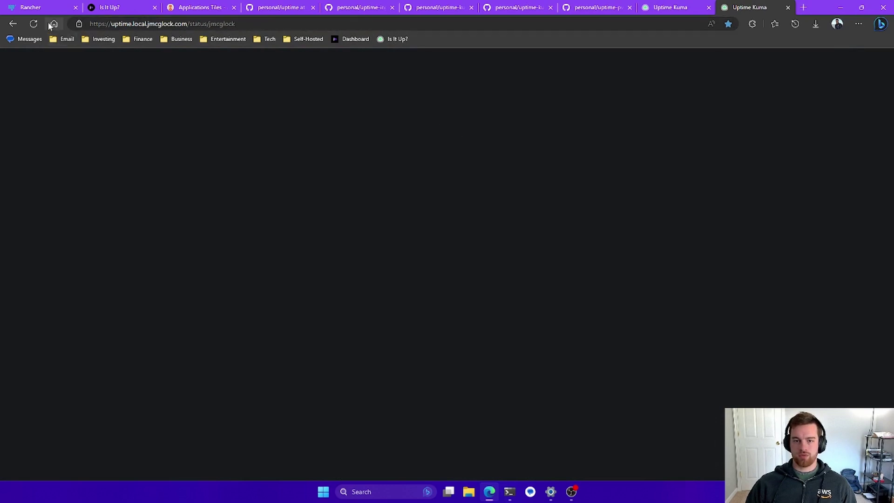
{"action": "left_click", "coordinate": [662, 7]}
Step: Create a new status page with the name jmcglock and the slug jmcglock
{"action": "left_click", "coordinate": [362, 122]}
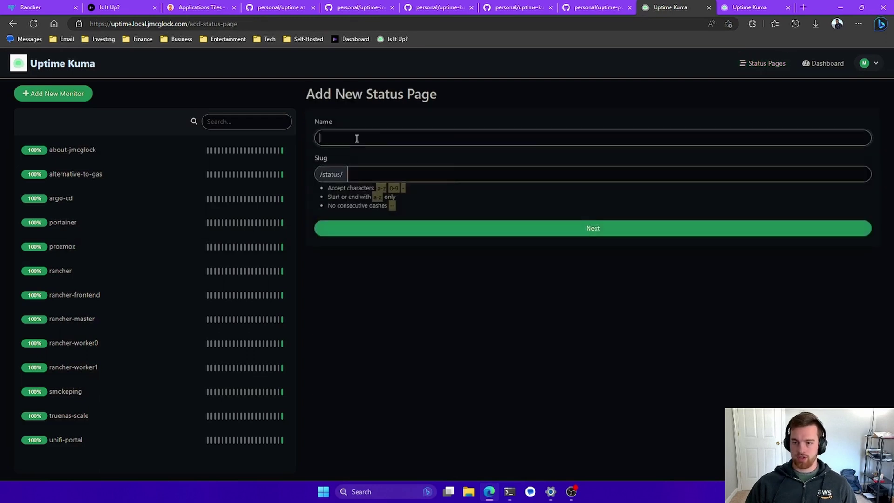
{"action": "type", "text": "jmcglock"}
{"action": "key", "text": "Tab"}
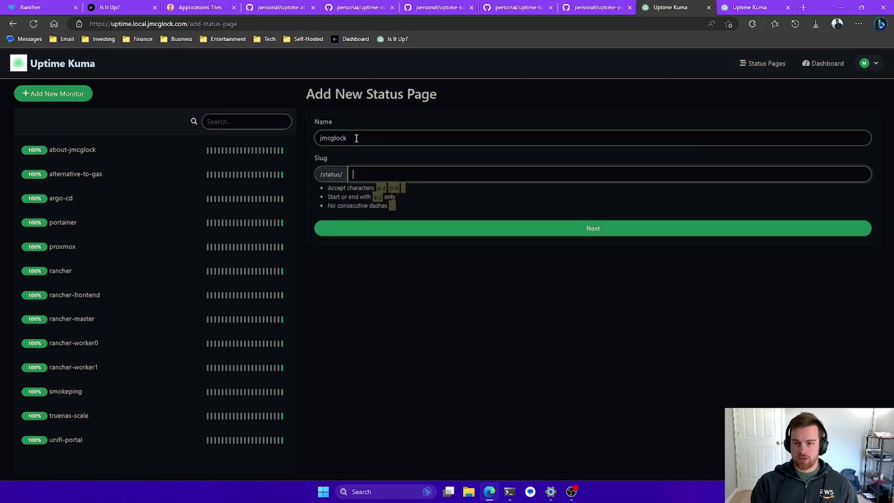
{"action": "type", "text": "jmcglock"}
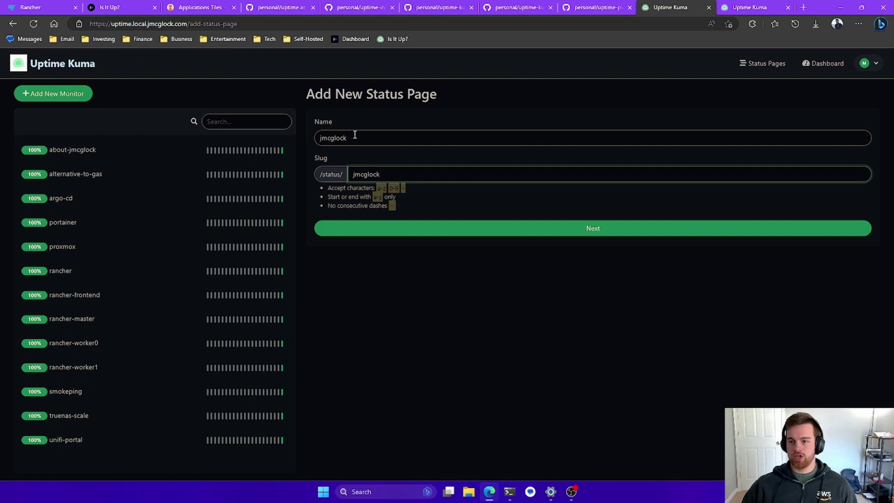
{"action": "left_click", "coordinate": [415, 228]}
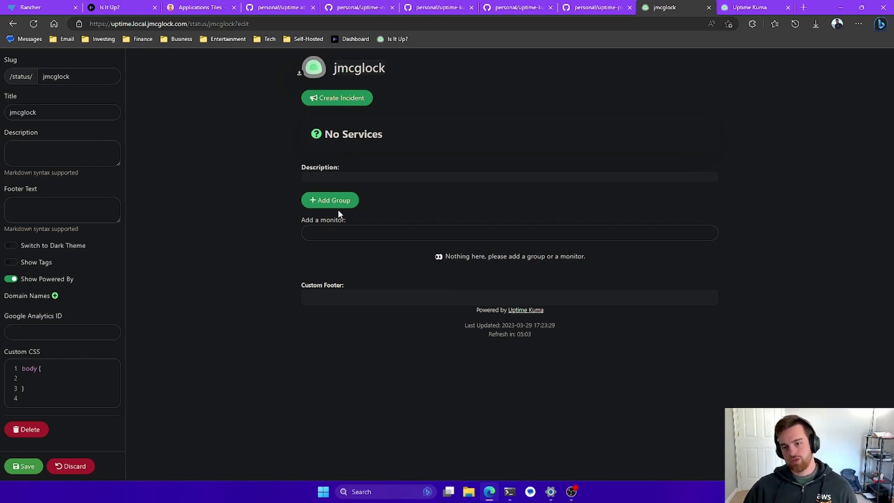
Step: Add the proxmox monitor to the status page and rename its group to Infrastructure
{"action": "left_click", "coordinate": [331, 233]}
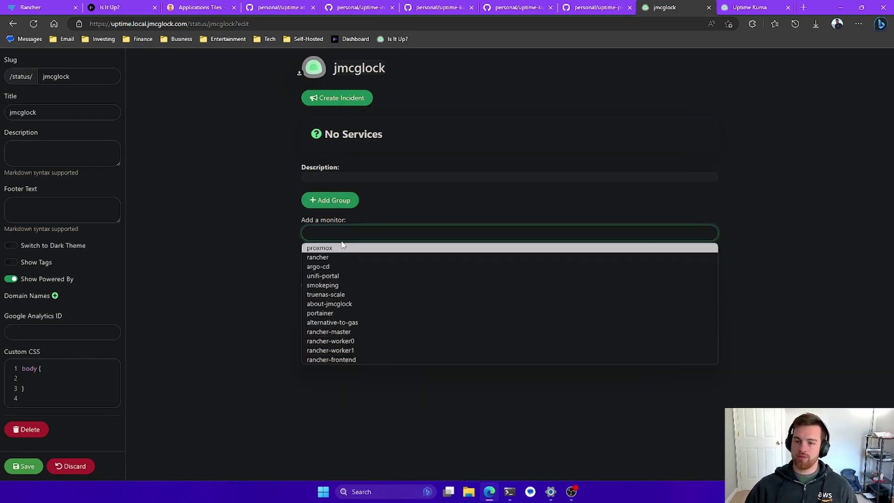
{"action": "left_click", "coordinate": [335, 250]}
{"action": "double_click", "coordinate": [336, 260]}
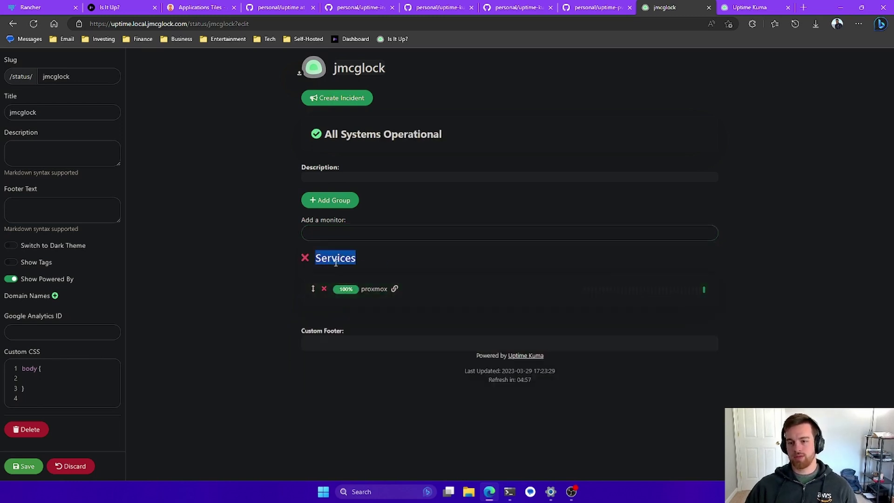
{"action": "type", "text": "Infrastructure"}
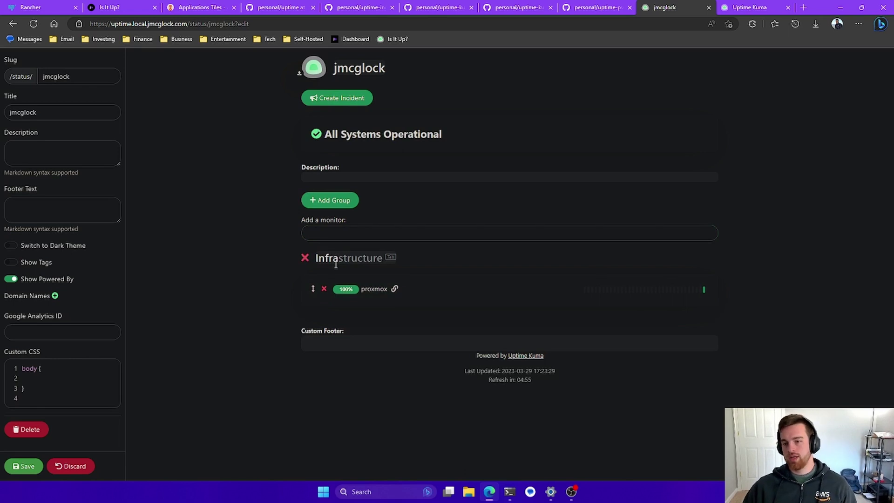
Step: Add the truenas-scale, unifi-portal, portainer, argo-cd and rancher monitors to the Infrastructure group
{"action": "left_click", "coordinate": [419, 234]}
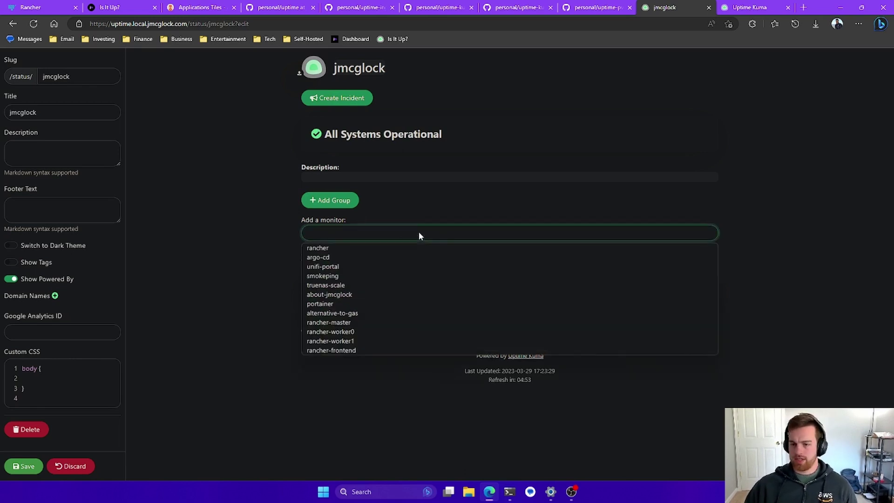
{"action": "left_click", "coordinate": [392, 285]}
{"action": "left_click", "coordinate": [374, 239]}
{"action": "left_click", "coordinate": [365, 268]}
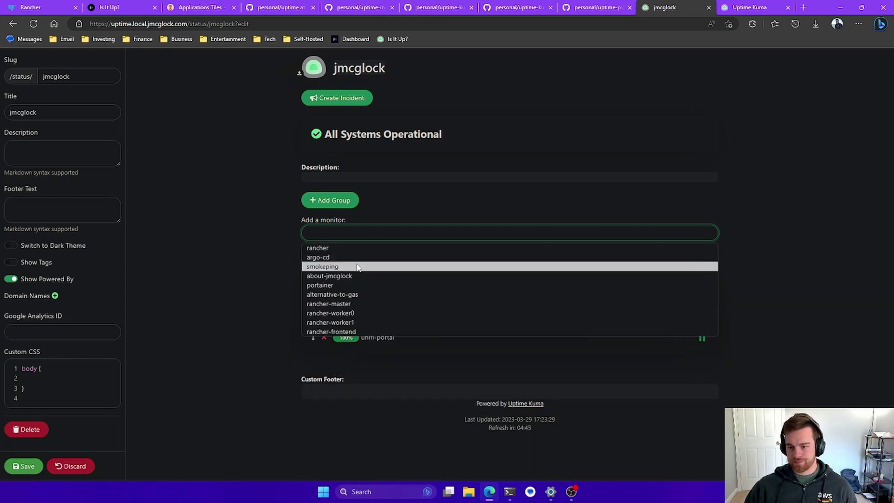
{"action": "left_click", "coordinate": [360, 285]}
{"action": "left_click", "coordinate": [360, 238]}
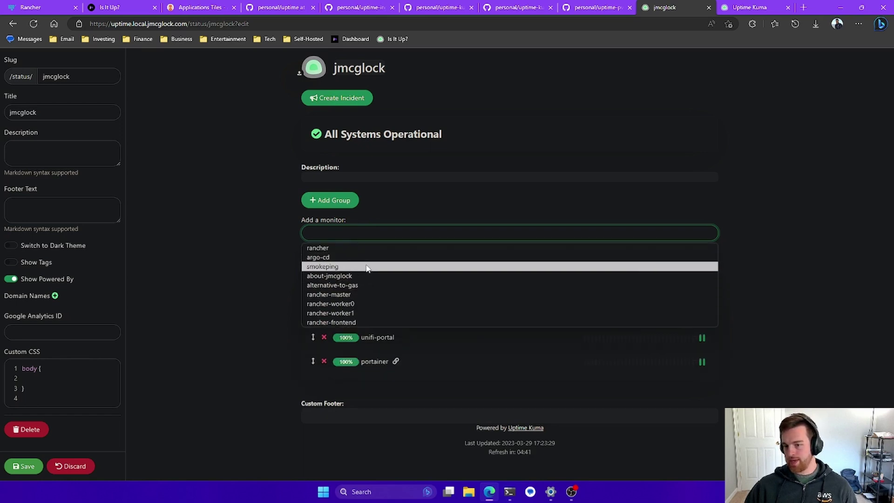
{"action": "left_click", "coordinate": [361, 257]}
{"action": "left_click", "coordinate": [361, 233]}
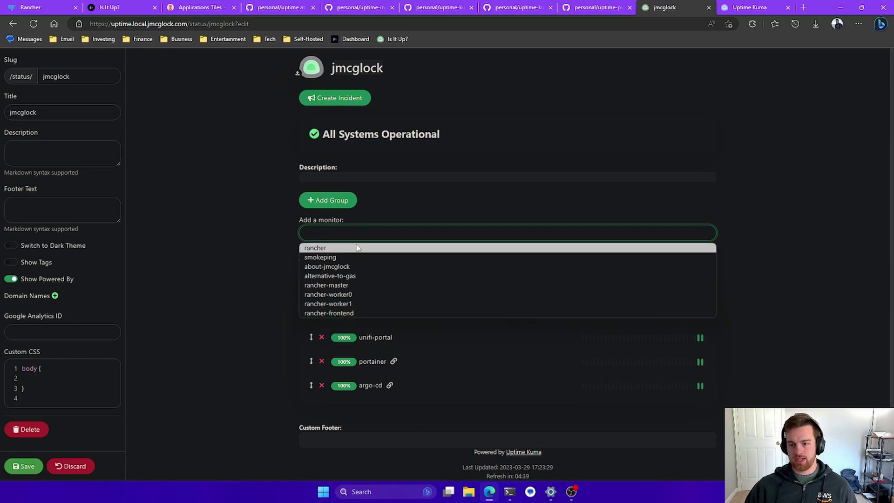
{"action": "left_click", "coordinate": [359, 246]}
{"action": "scroll", "coordinate": [233, 275], "scroll_direction": "down", "scroll_amount": 1}
{"action": "scroll", "coordinate": [233, 274], "scroll_direction": "up", "scroll_amount": 1}
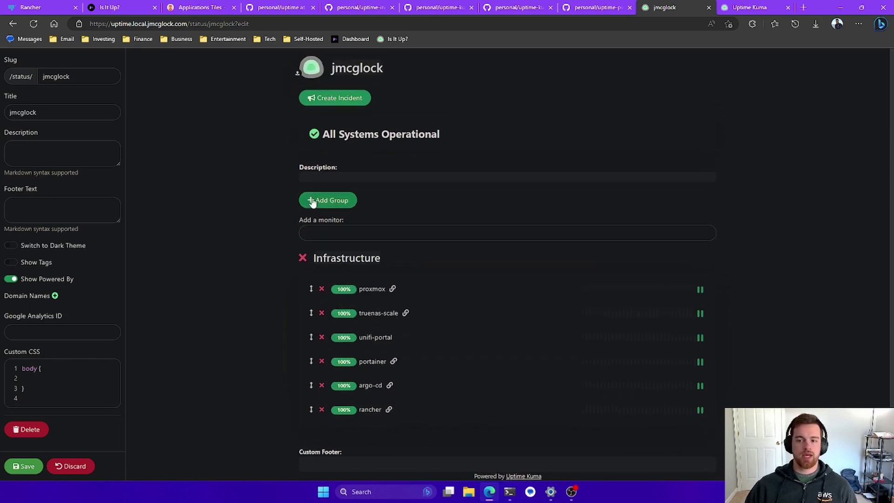
Step: Add a group named Services containing the smokeping, about-jmcglock and alternative-to-gas monitors
{"action": "left_click", "coordinate": [337, 200]}
{"action": "triple_click", "coordinate": [341, 257]}
{"action": "type", "text": "Services"}
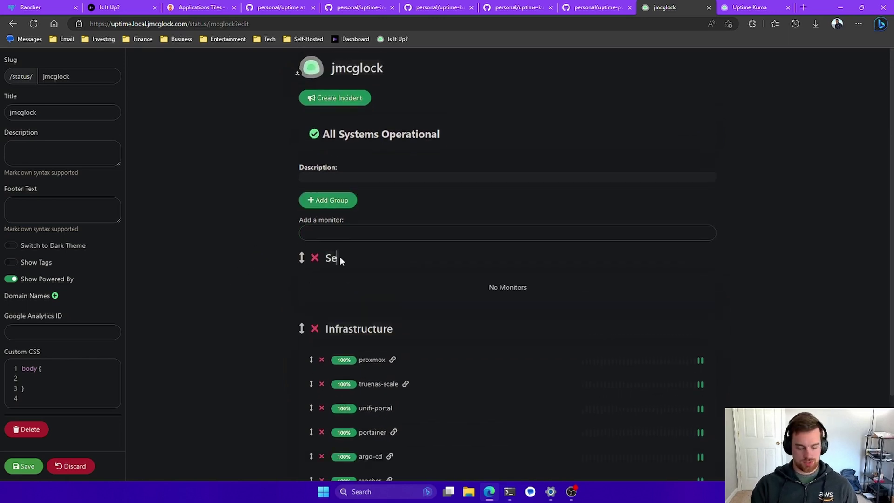
{"action": "left_click", "coordinate": [425, 233]}
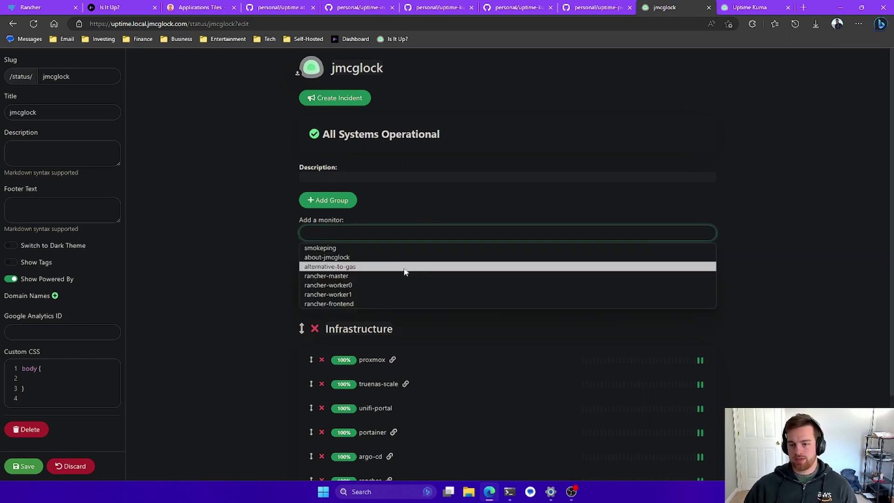
{"action": "left_click", "coordinate": [401, 248]}
{"action": "left_click", "coordinate": [396, 235]}
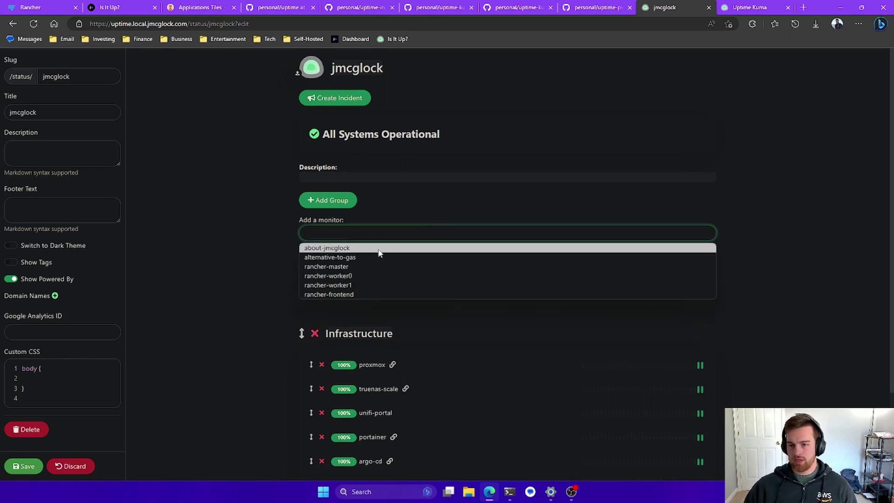
{"action": "left_click", "coordinate": [377, 248]}
{"action": "left_click", "coordinate": [376, 238]}
{"action": "left_click", "coordinate": [372, 249]}
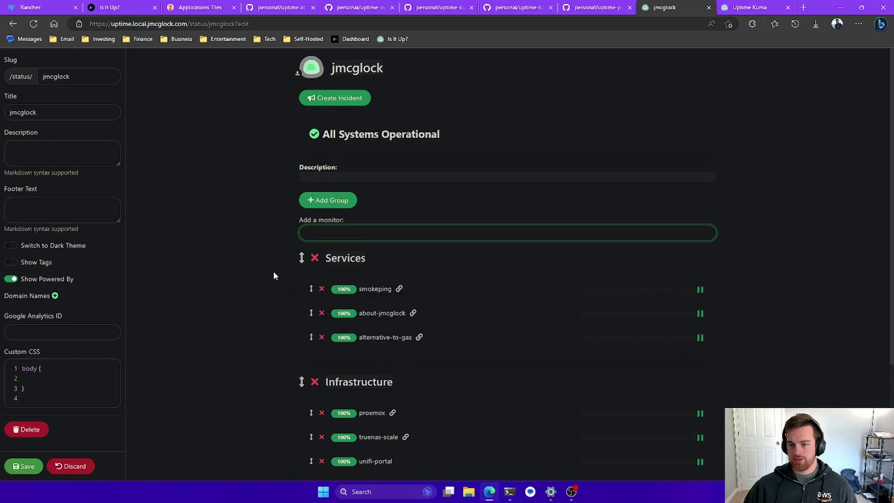
Step: Add a group named Rancher containing the rancher-master, rancher-worker0, rancher-worker1 and rancher-frontend monitors
{"action": "left_click", "coordinate": [333, 201]}
{"action": "triple_click", "coordinate": [359, 258]}
{"action": "type", "text": "Rancher"}
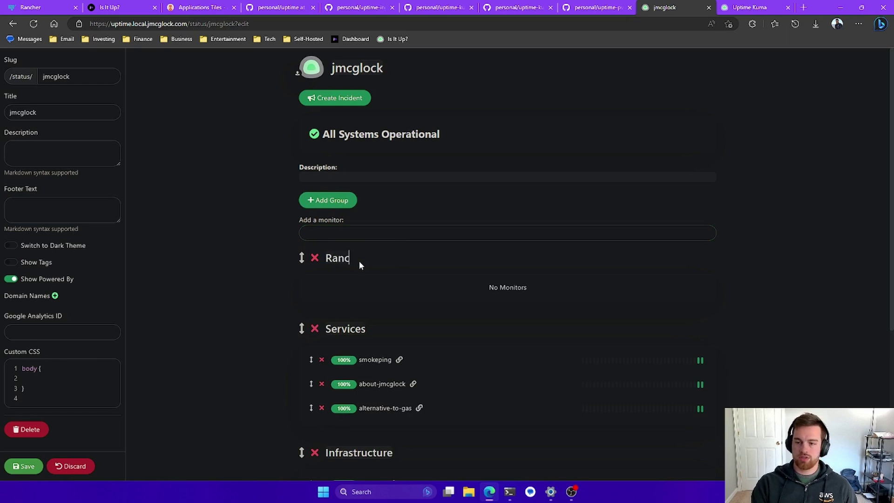
{"action": "left_click", "coordinate": [389, 233]}
{"action": "left_click", "coordinate": [378, 248]}
{"action": "left_click", "coordinate": [376, 236]}
{"action": "left_click", "coordinate": [371, 247]}
{"action": "left_click", "coordinate": [366, 248]}
{"action": "left_click", "coordinate": [360, 235]}
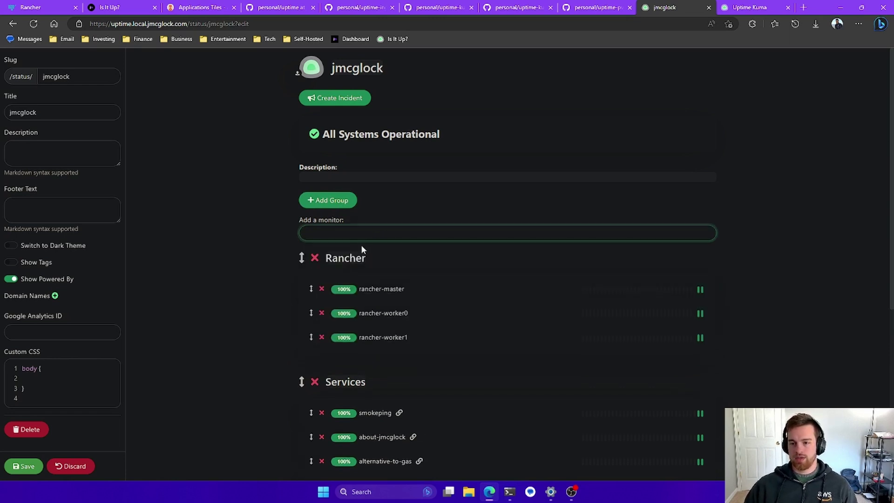
{"action": "left_click", "coordinate": [358, 247]}
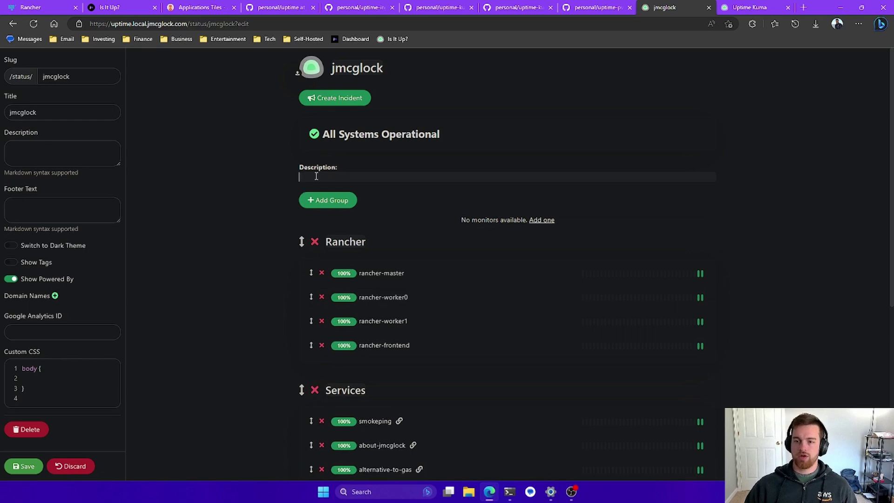
Step: Set the status page's description to "Is it up? Or is it DNS?" and its title to "jmcglock uptime"
{"action": "type", "text": "Is it up?"}
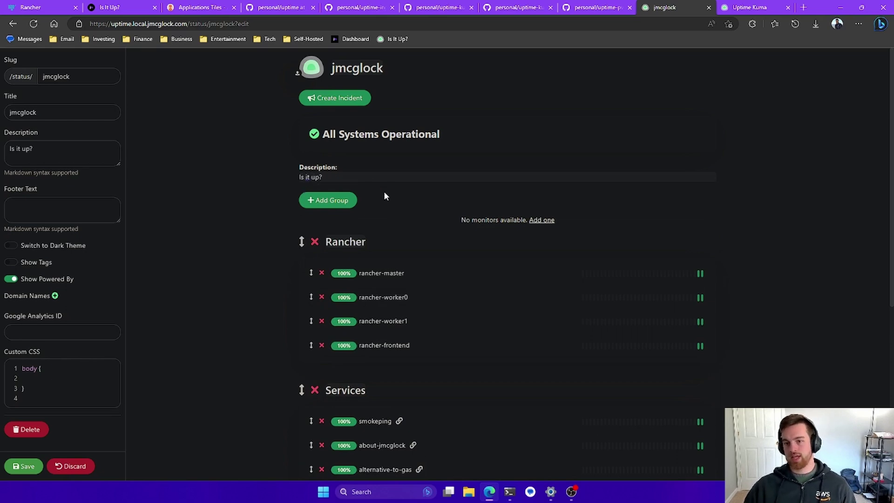
{"action": "type", "text": " Or is it DNS?"}
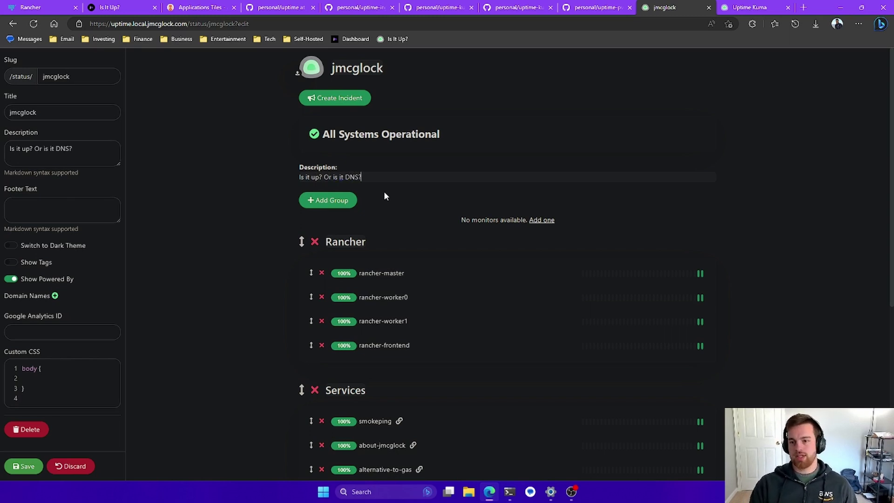
{"action": "left_click", "coordinate": [379, 65]}
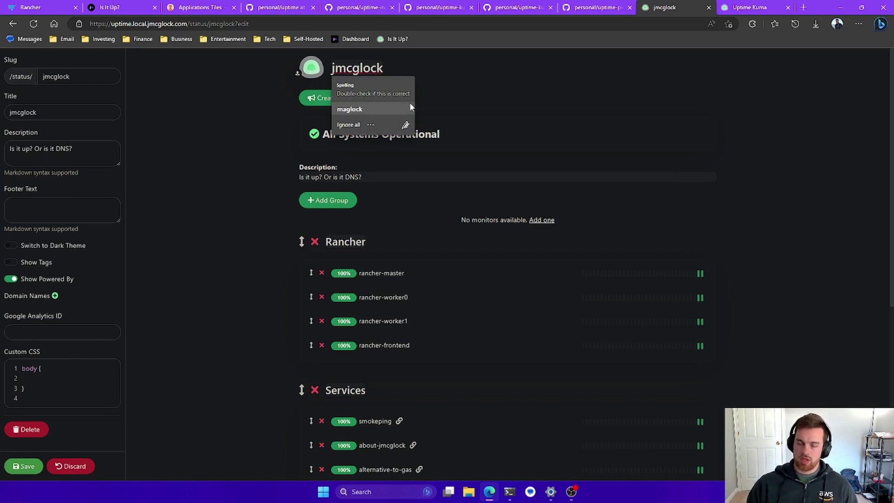
{"action": "key", "text": "Escape"}
{"action": "type", "text": "uptime?"}
{"action": "key", "text": "BackSpace"}
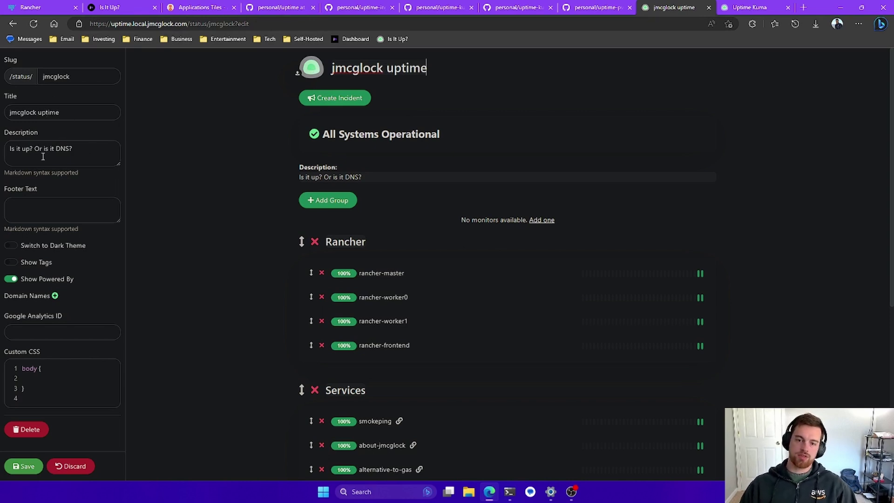
Step: Turn off the Show Powered By option and save the status page
{"action": "left_click", "coordinate": [11, 279]}
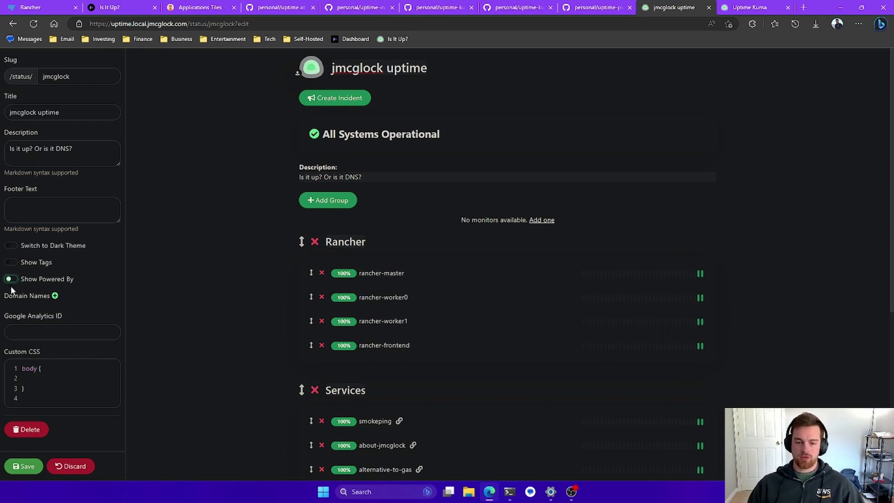
{"action": "scroll", "coordinate": [52, 319], "scroll_direction": "down", "scroll_amount": 6}
{"action": "left_click", "coordinate": [19, 462]}
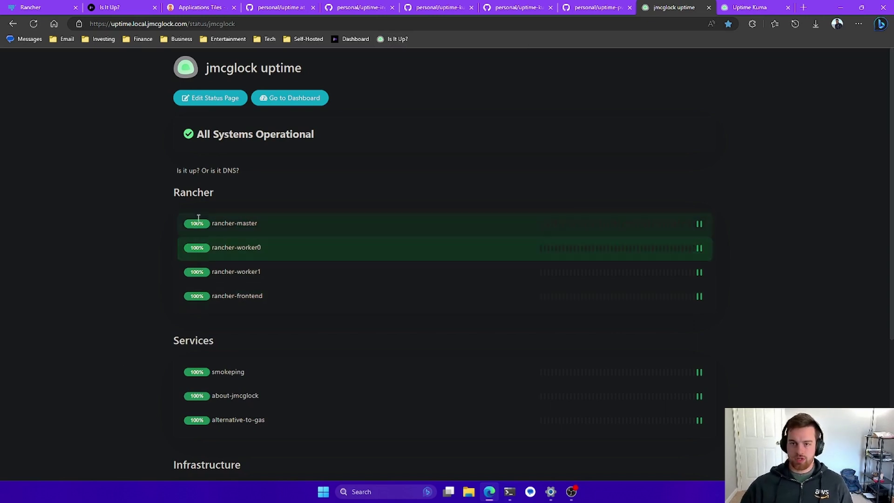
Step: Review the monitors in the Rancher, Services and Infrastructure groups on the saved status page
{"action": "scroll", "coordinate": [147, 194], "scroll_direction": "down", "scroll_amount": 4}
{"action": "scroll", "coordinate": [148, 200], "scroll_direction": "up", "scroll_amount": 4}
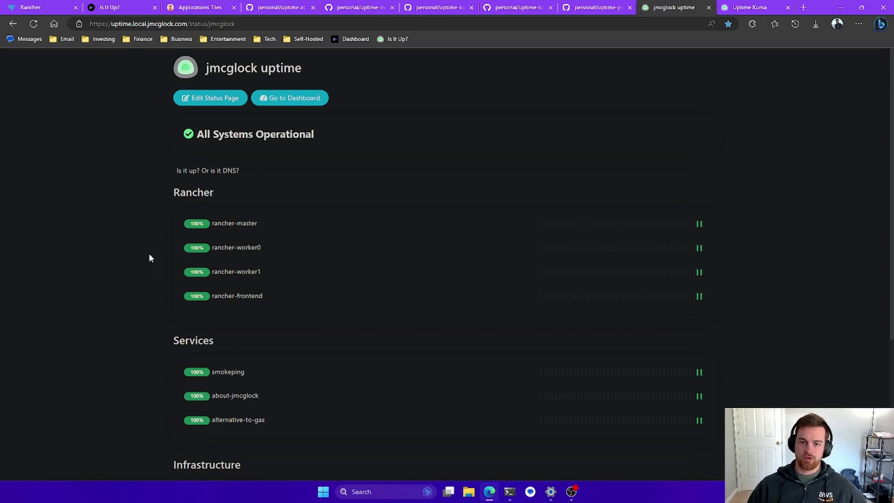
{"action": "scroll", "coordinate": [152, 316], "scroll_direction": "down", "scroll_amount": 5}
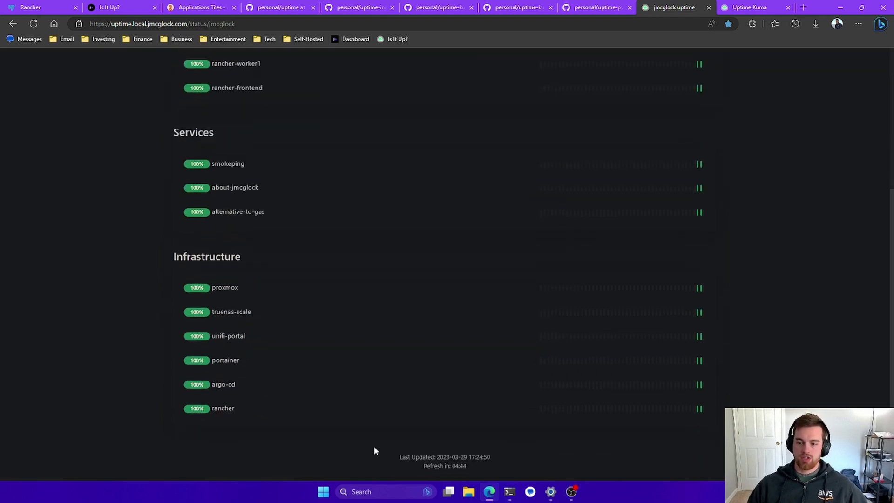
{"action": "scroll", "coordinate": [395, 457], "scroll_direction": "up", "scroll_amount": 5}
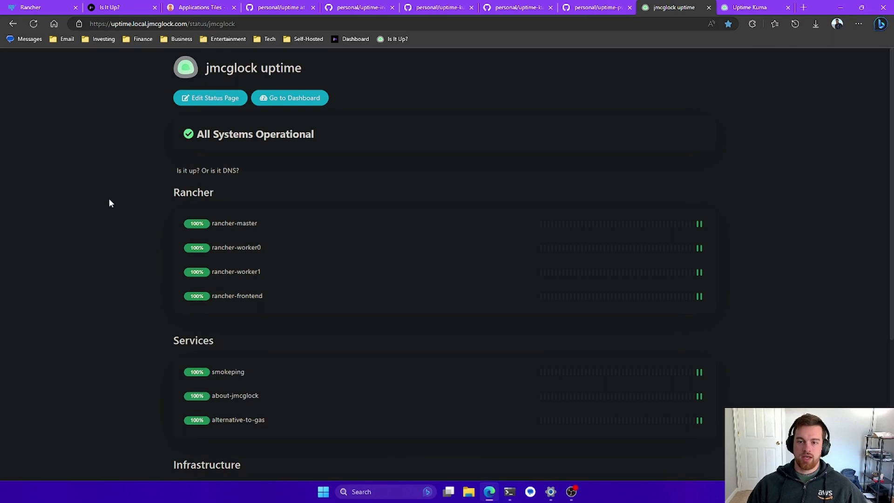
{"action": "scroll", "coordinate": [78, 186], "scroll_direction": "down", "scroll_amount": 5}
{"action": "scroll", "coordinate": [77, 187], "scroll_direction": "up", "scroll_amount": 5}
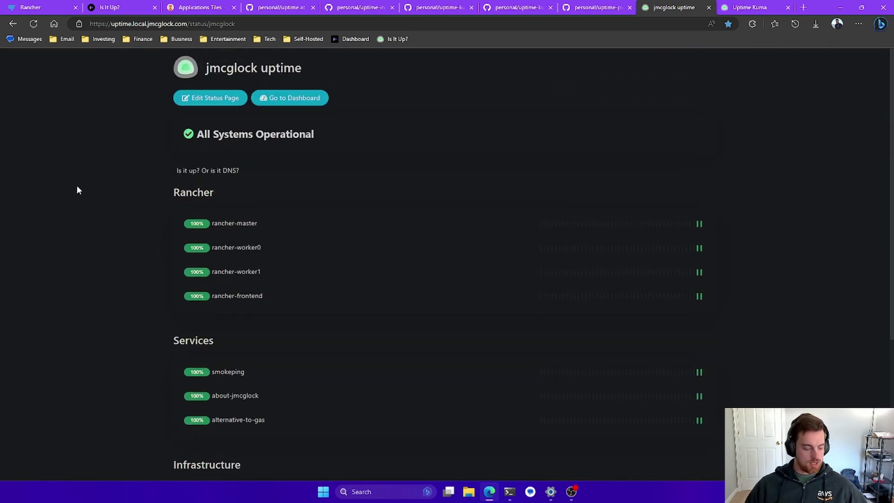